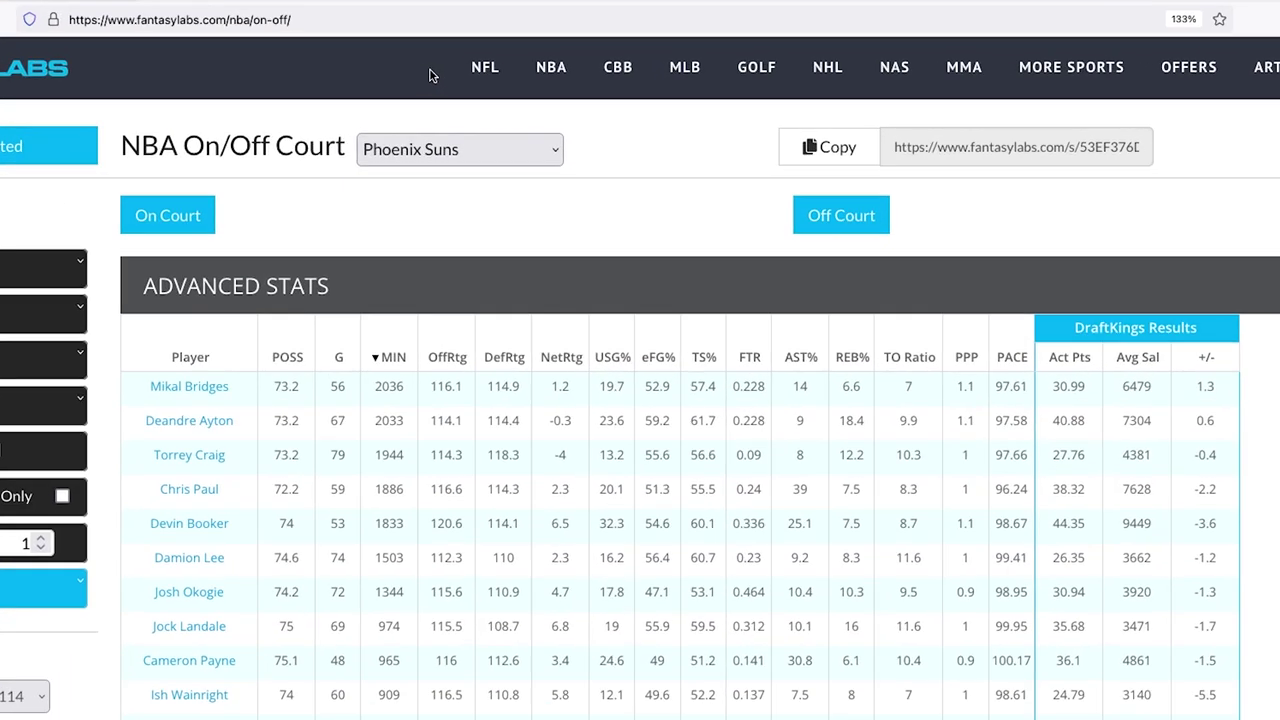
Go to NBA > ON/OFF to load the On/Off Court page.
mouse_move(576, 86)
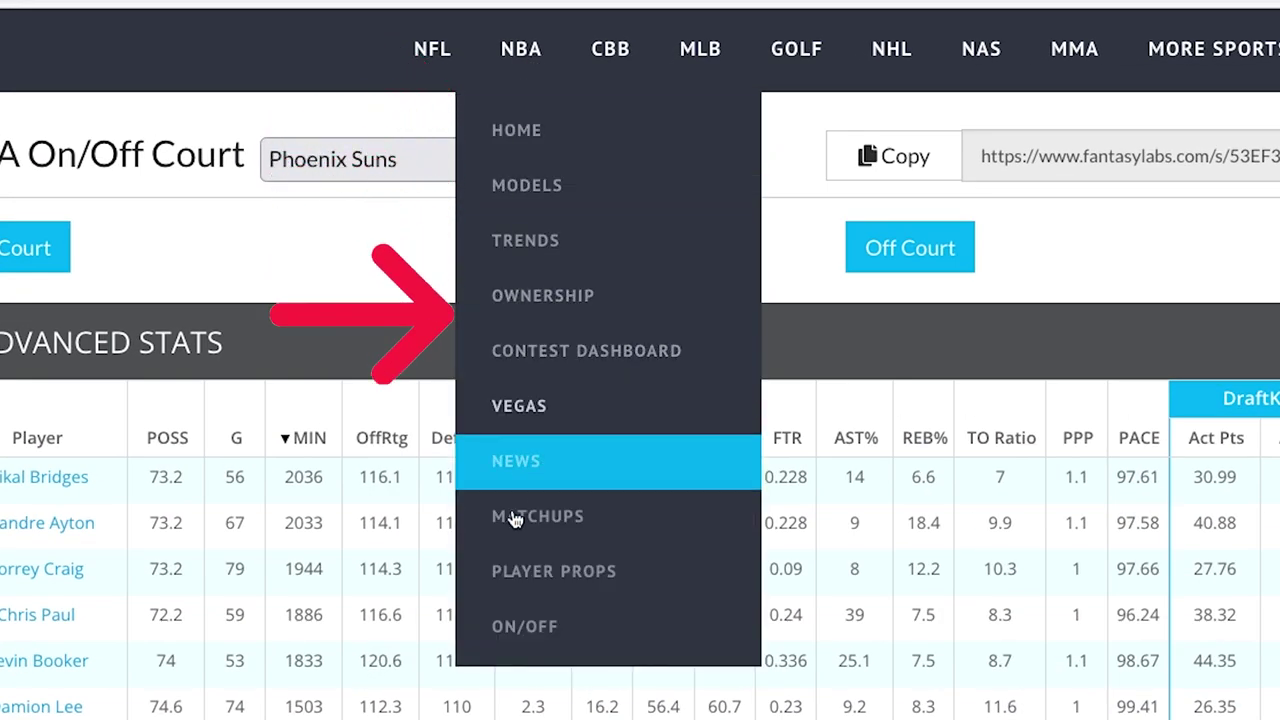
left_click(528, 638)
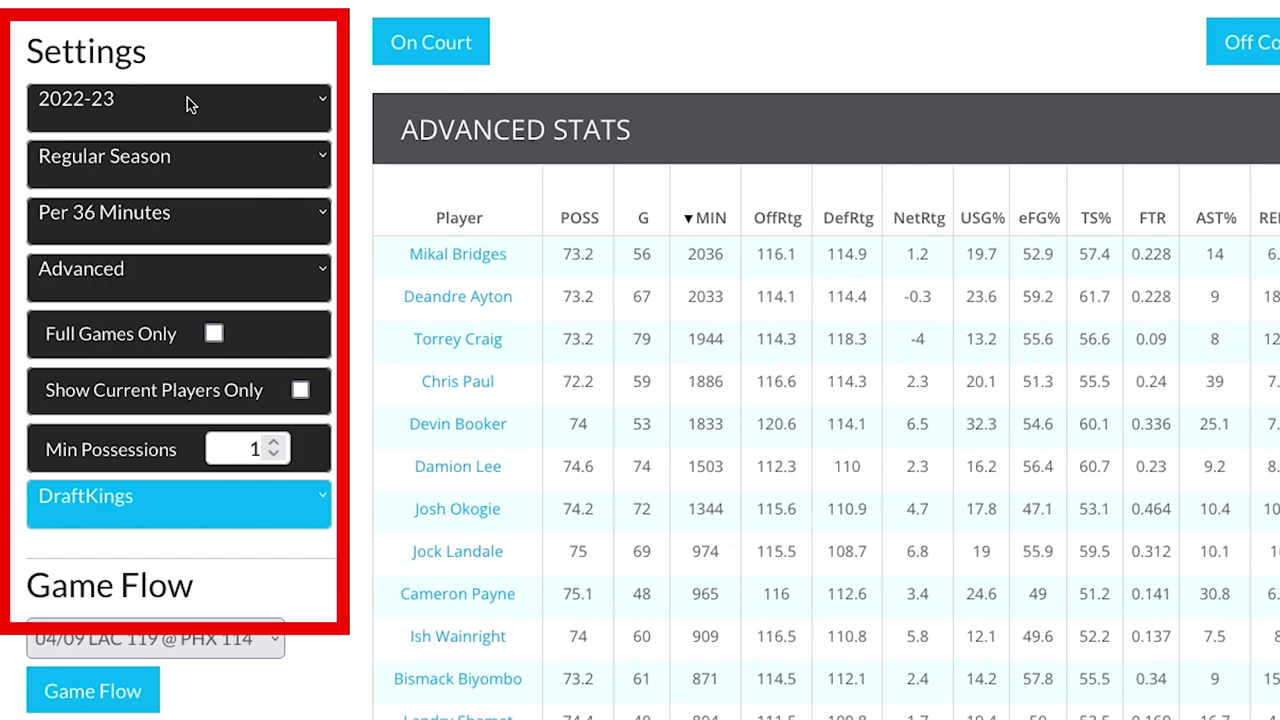
left_click(200, 108)
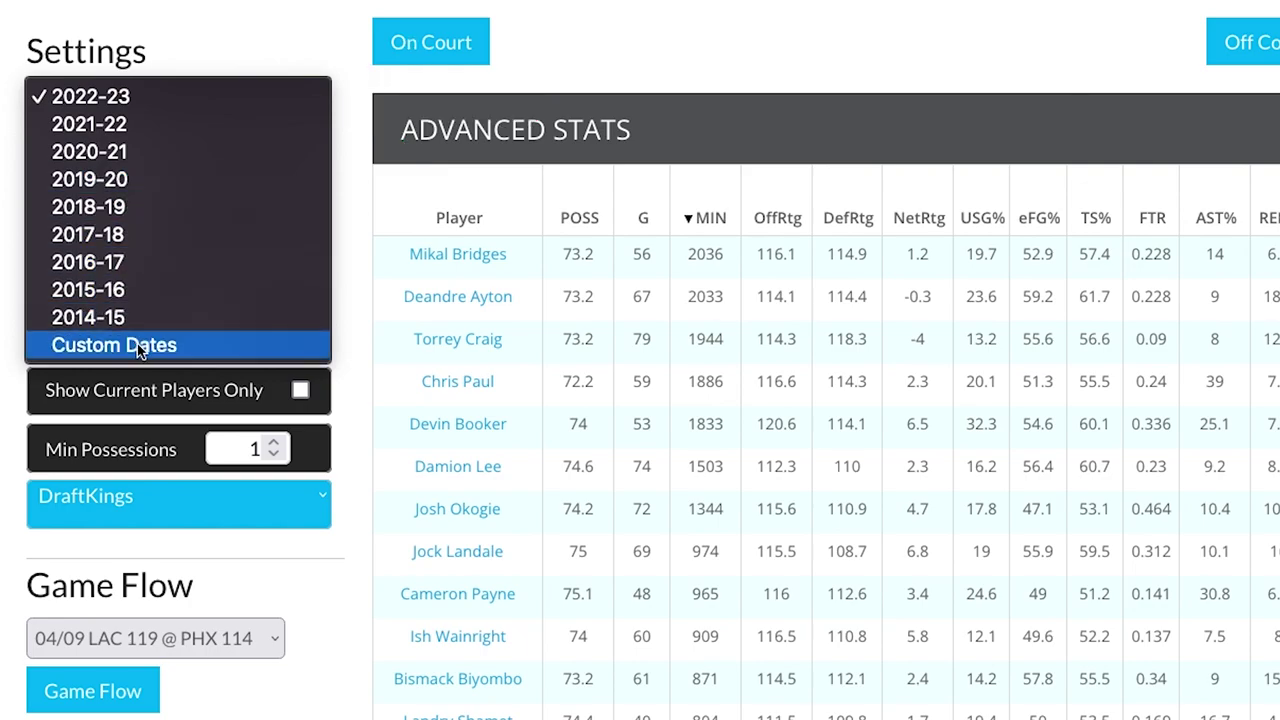
left_click(261, 46)
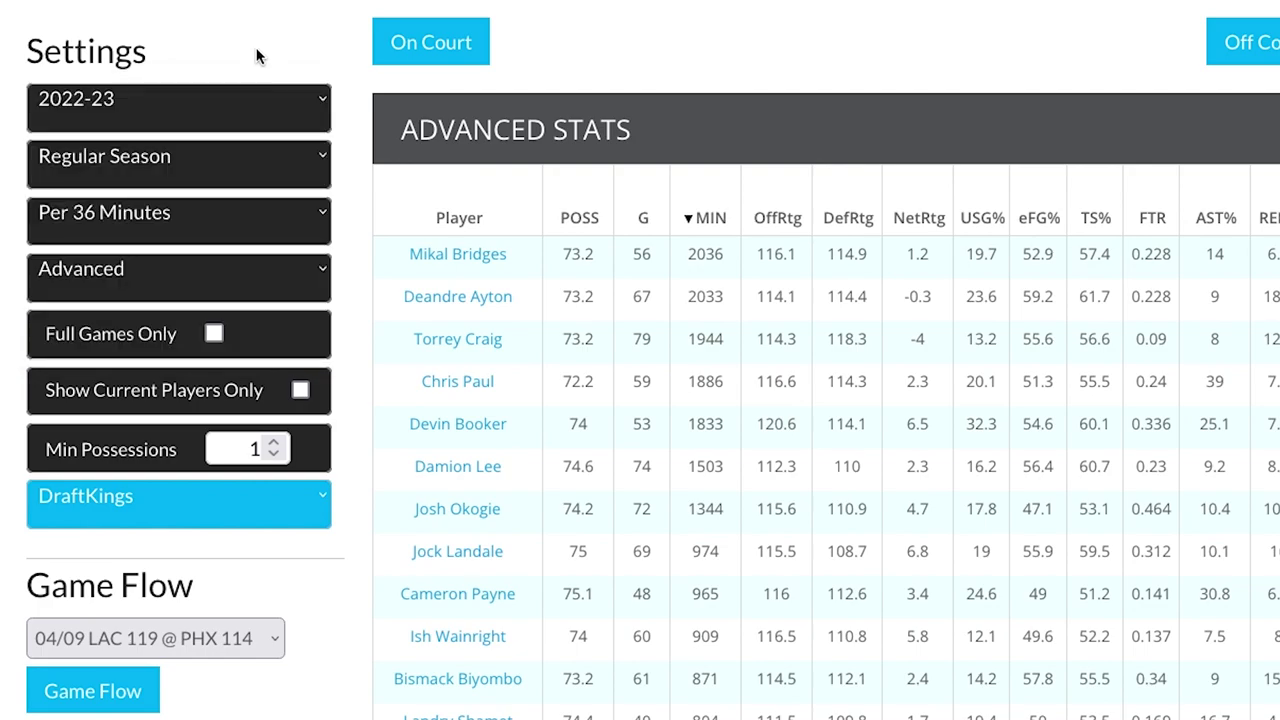
left_click(148, 166)
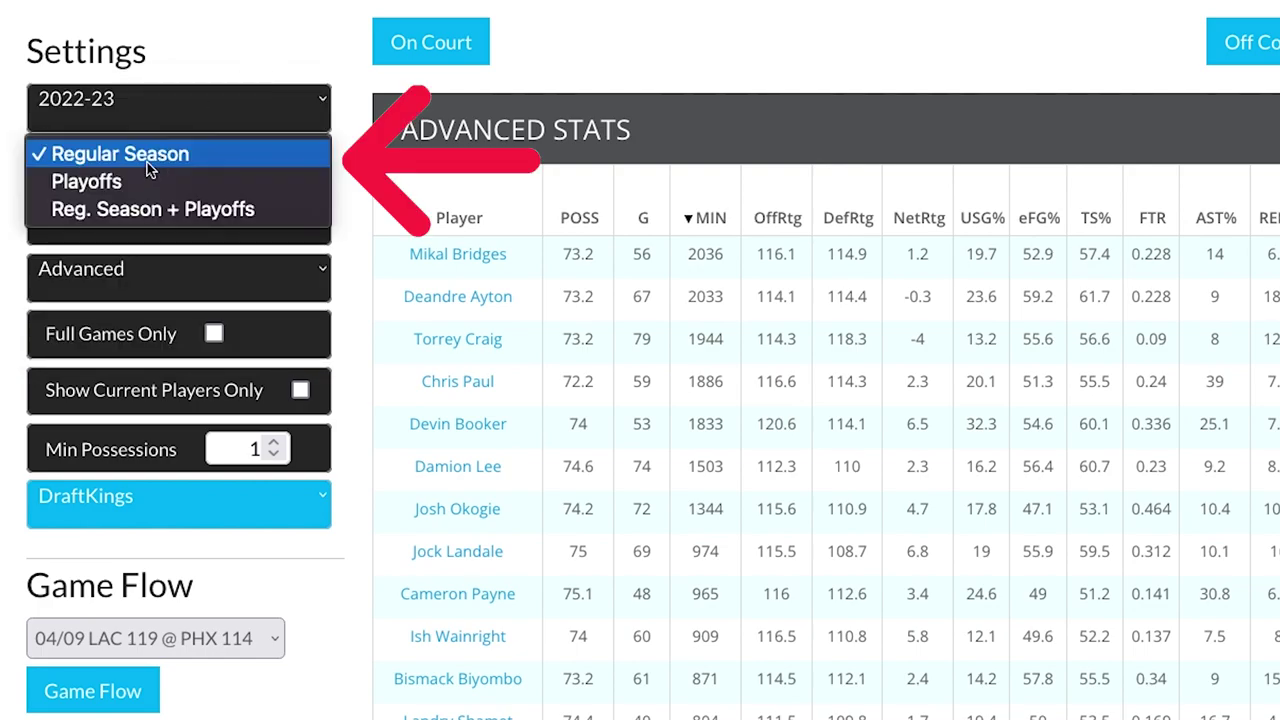
left_click(202, 40)
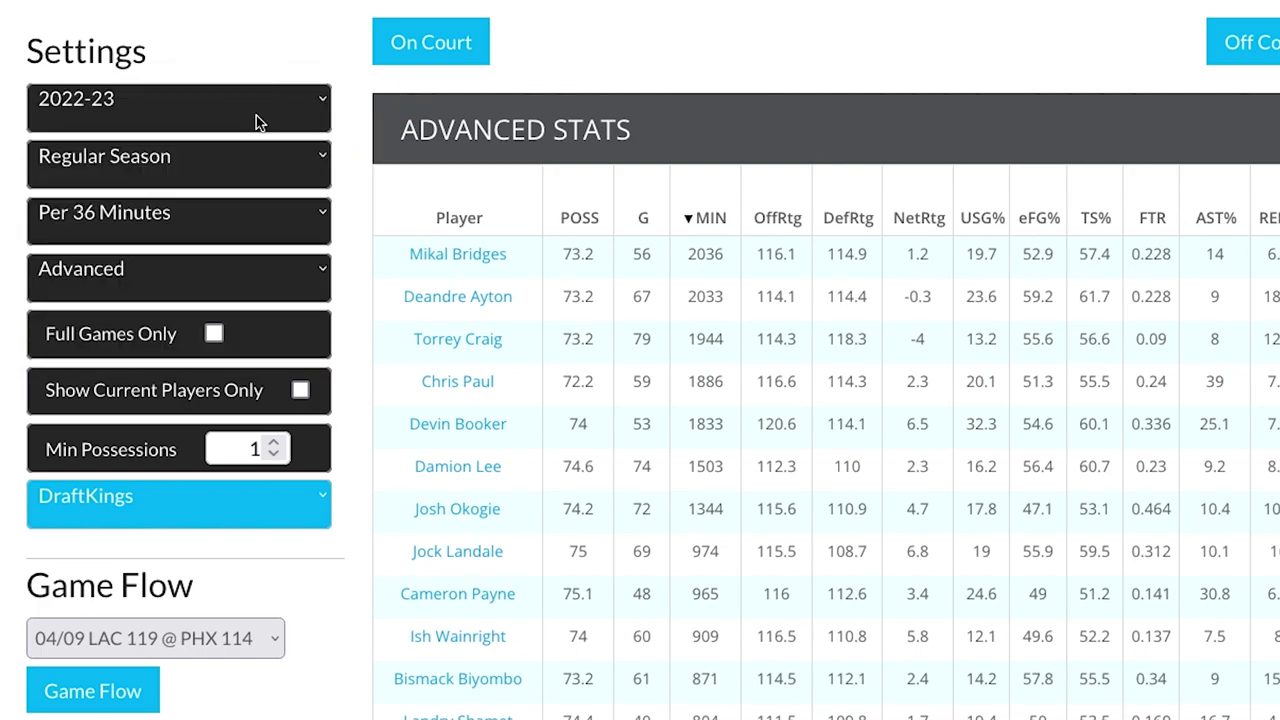
left_click(288, 228)
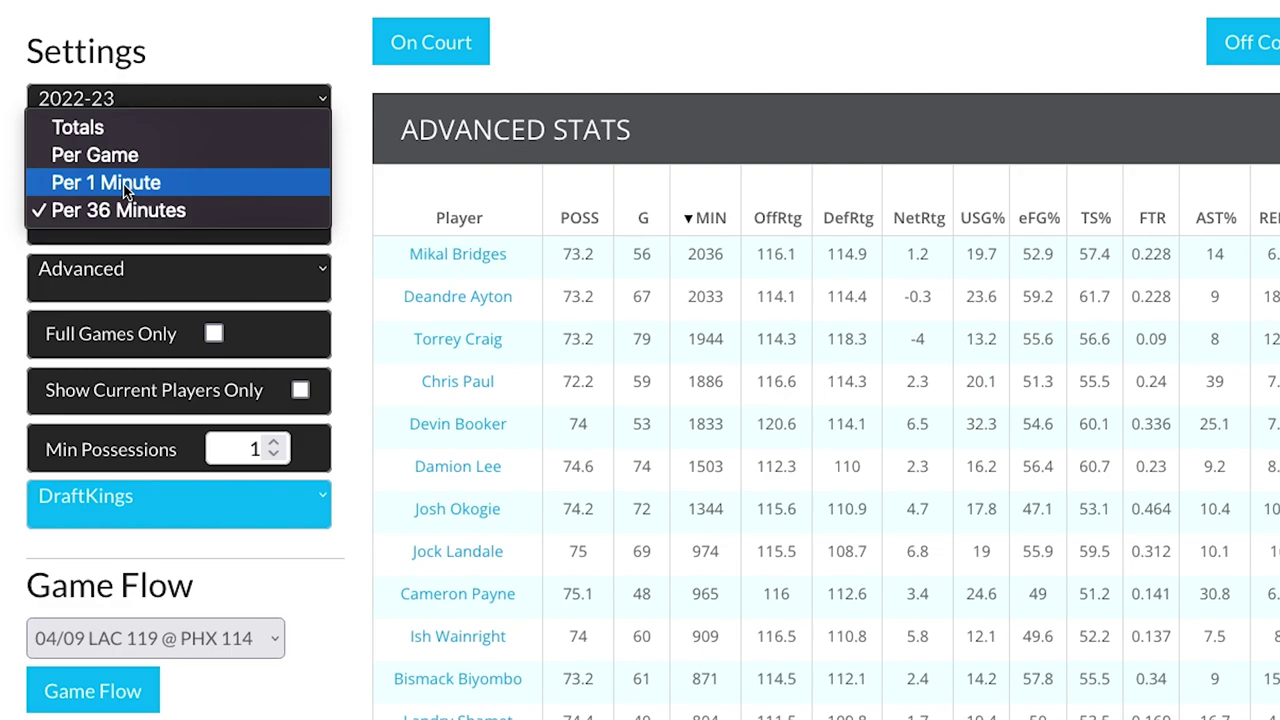
left_click(211, 35)
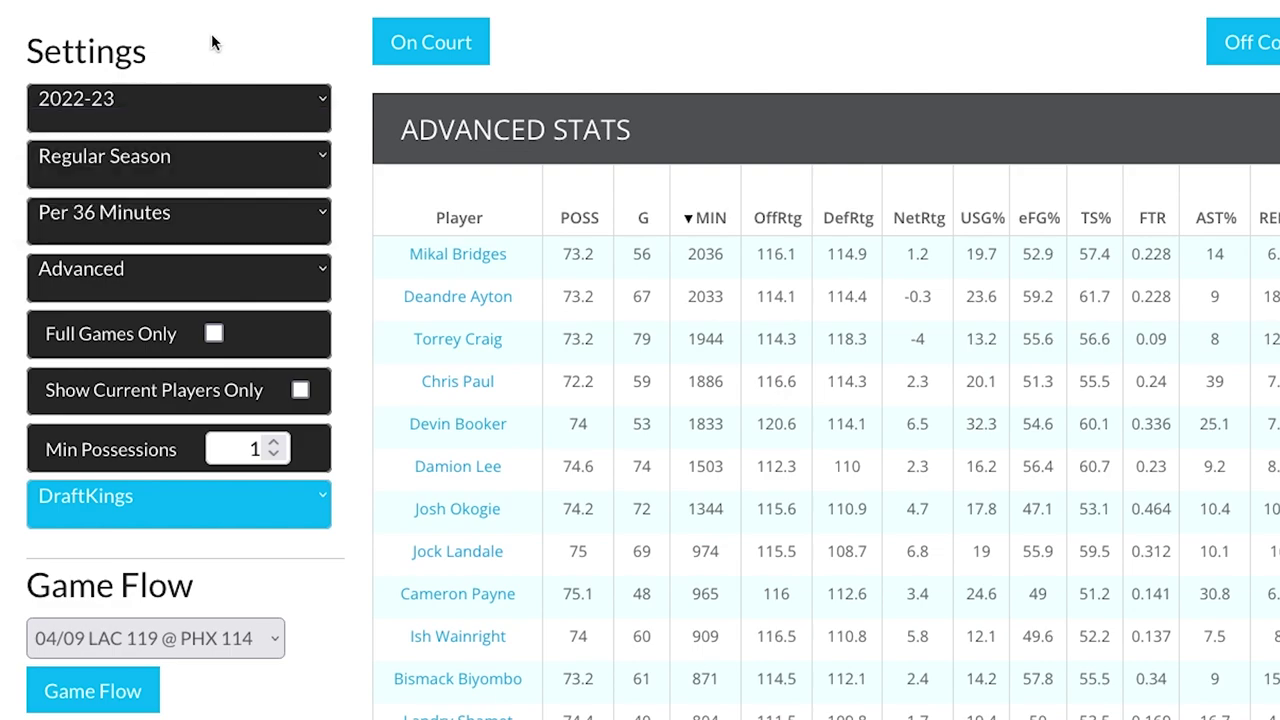
left_click(271, 270)
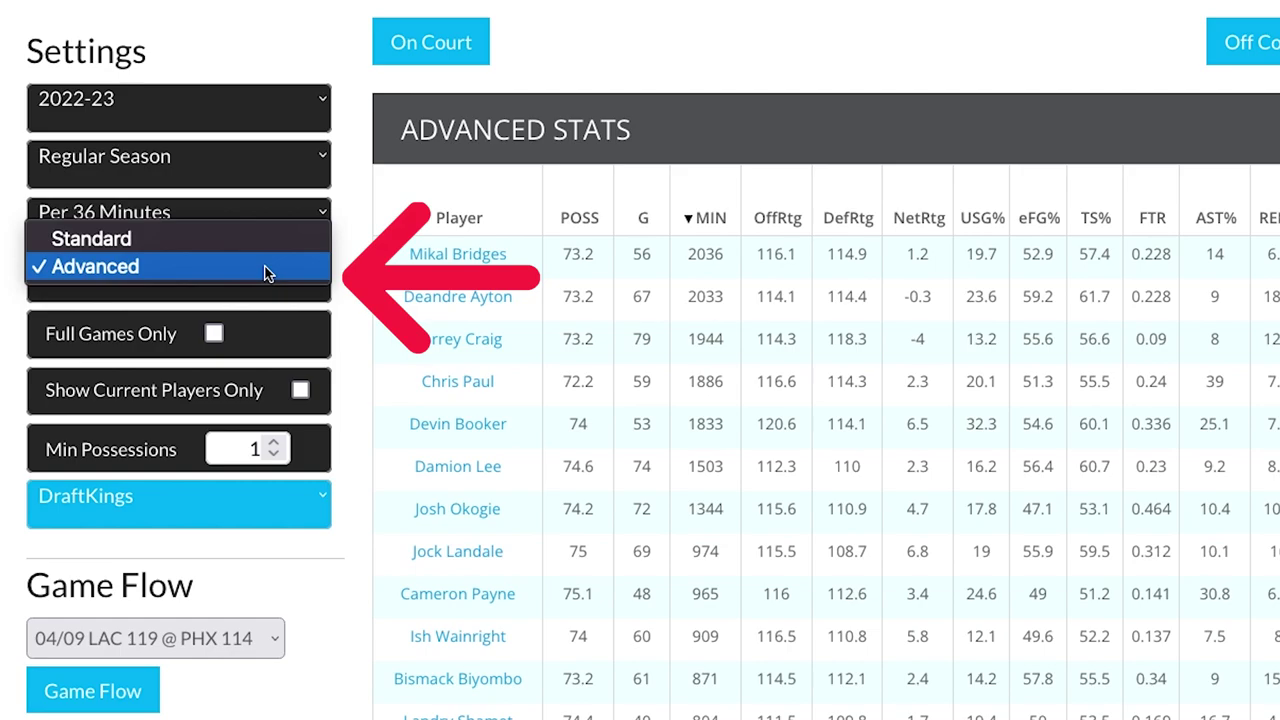
left_click(241, 44)
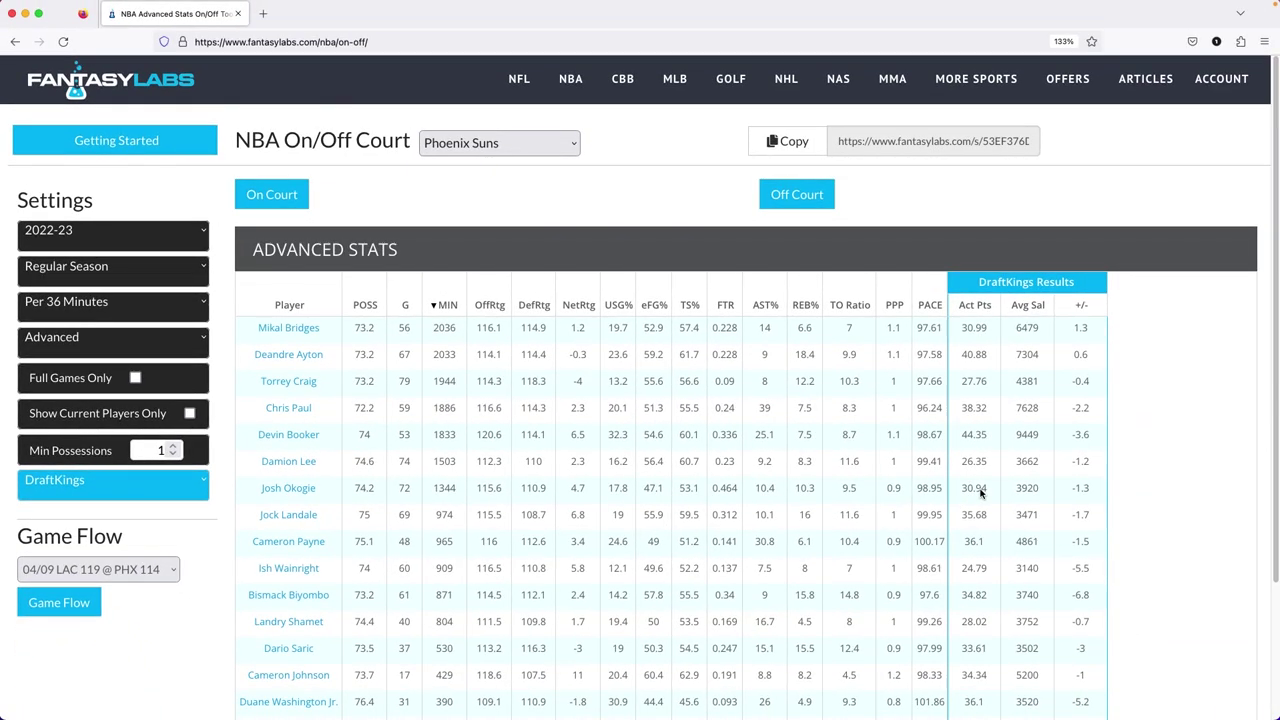
Mark Chris Paul and Kevin Durant as off-court players and apply the selection.
scroll(1270, 690, "down", 3)
scroll(712, 471, "up", 3)
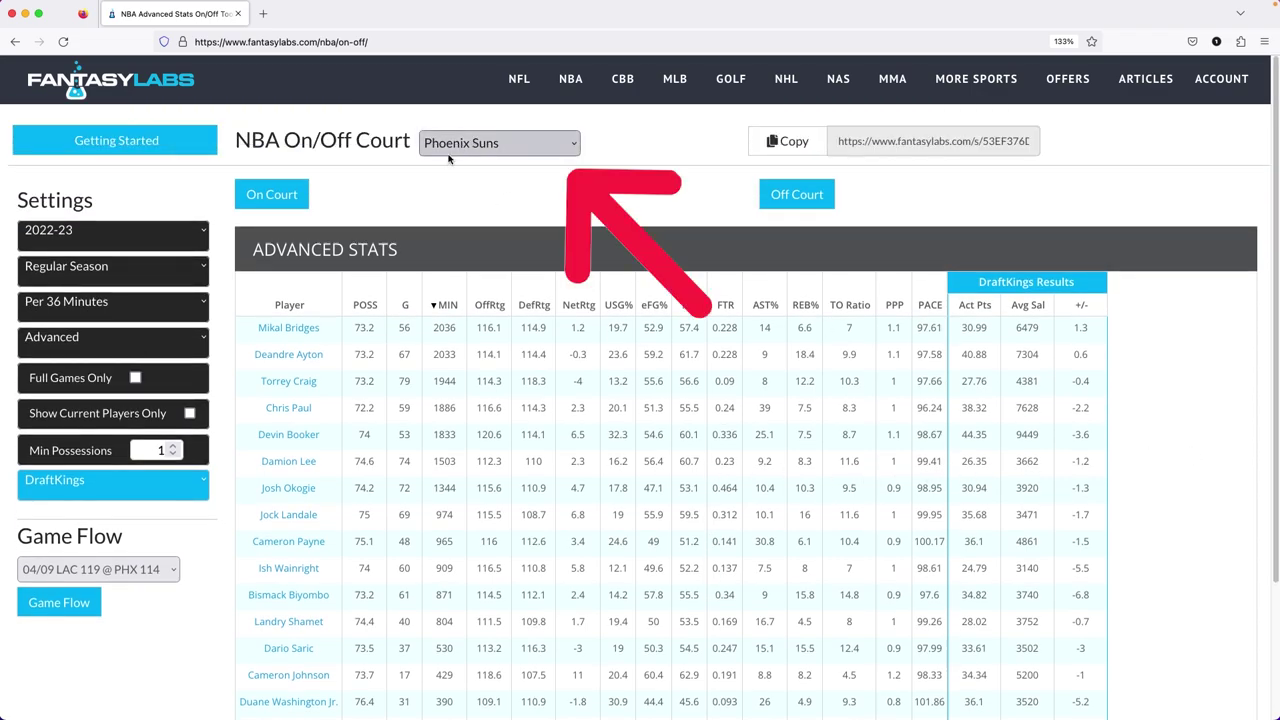
left_click(799, 197)
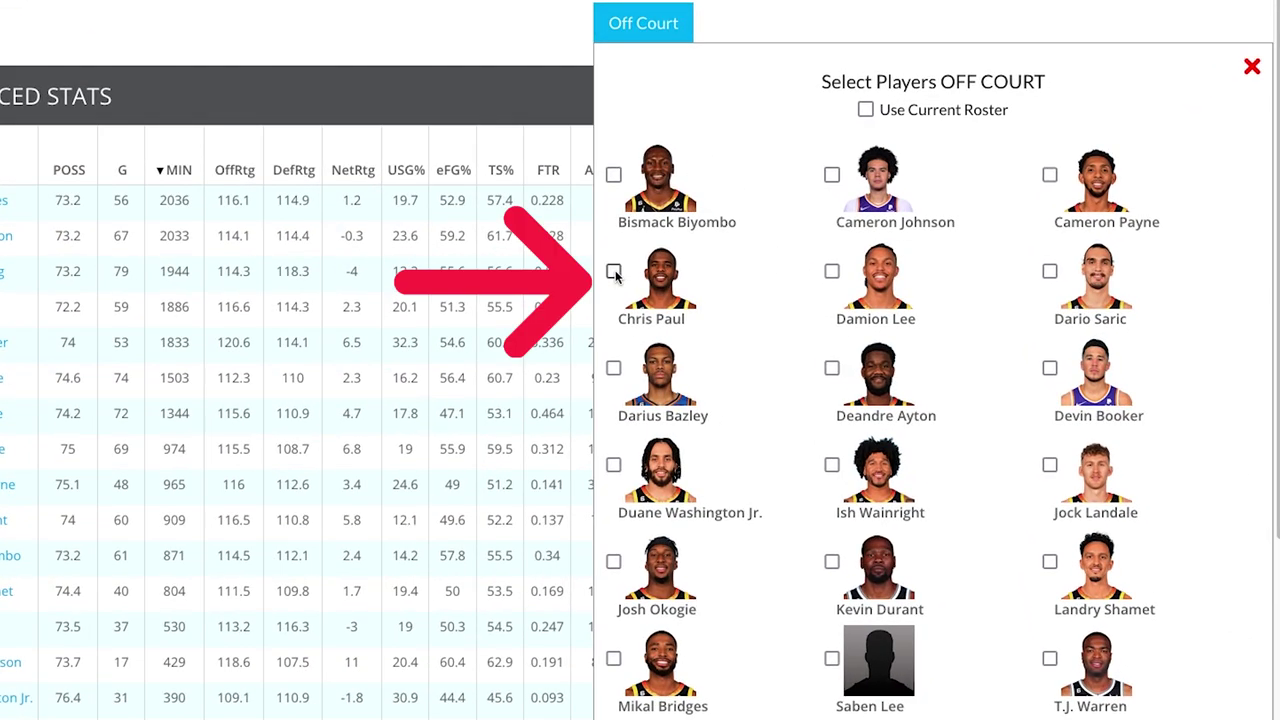
left_click(774, 381)
scroll(834, 354, "down", 1)
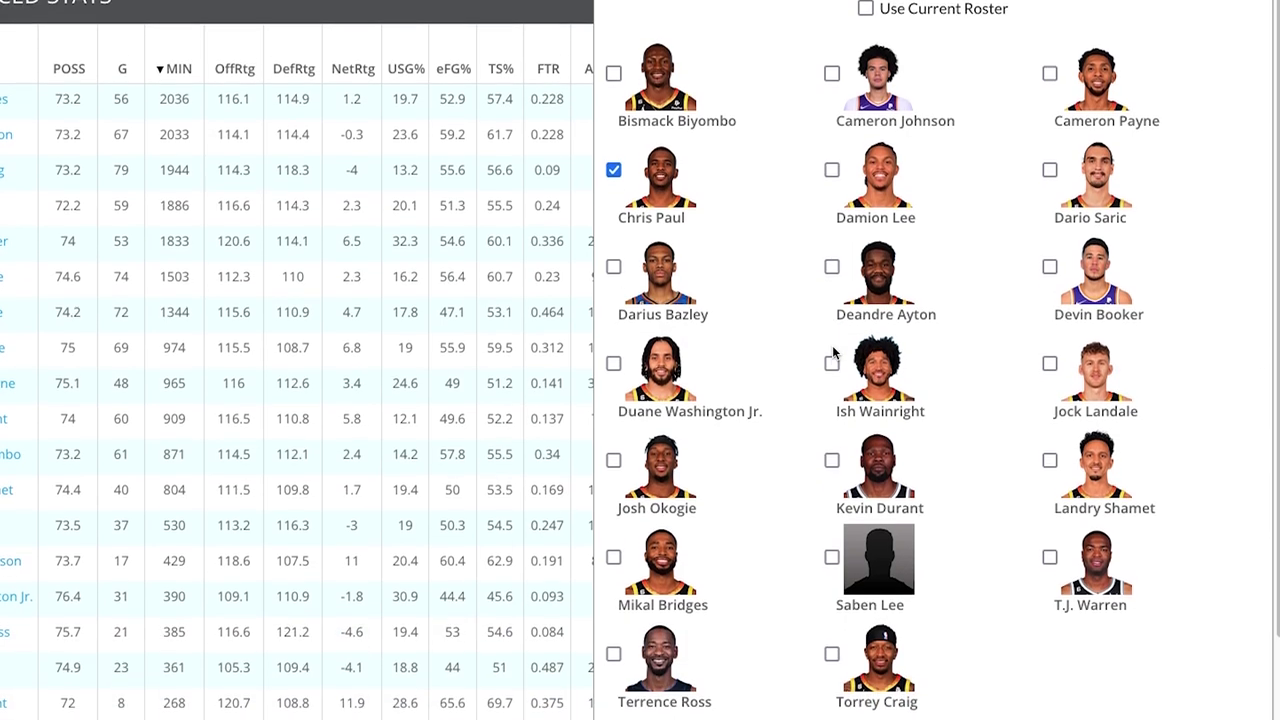
left_click(832, 455)
scroll(937, 391, "down", 1)
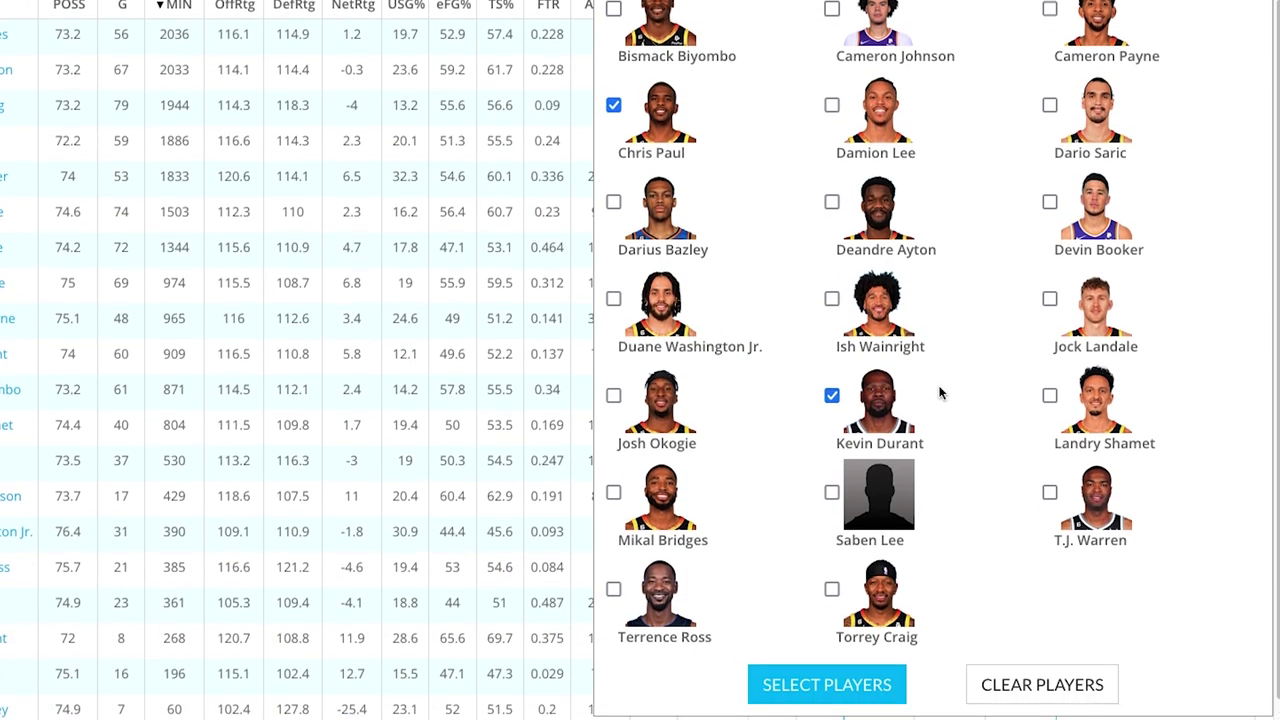
left_click(838, 668)
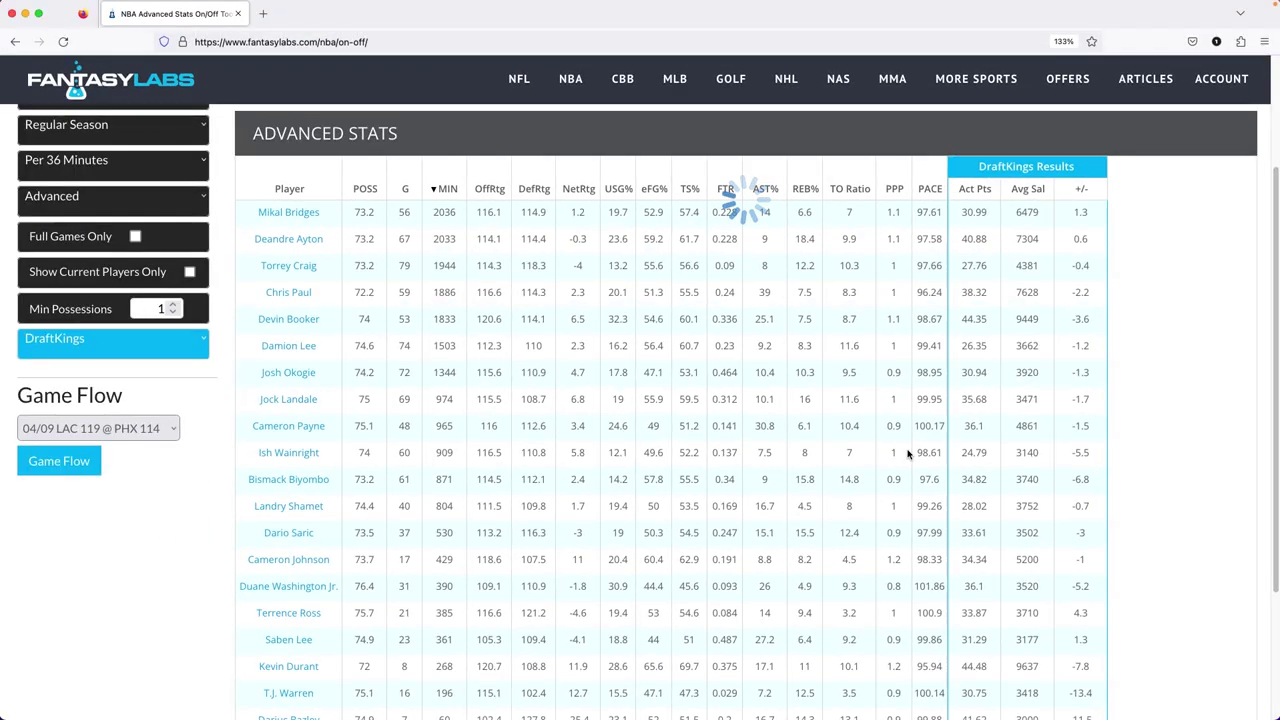
scroll(840, 390, "up", 1)
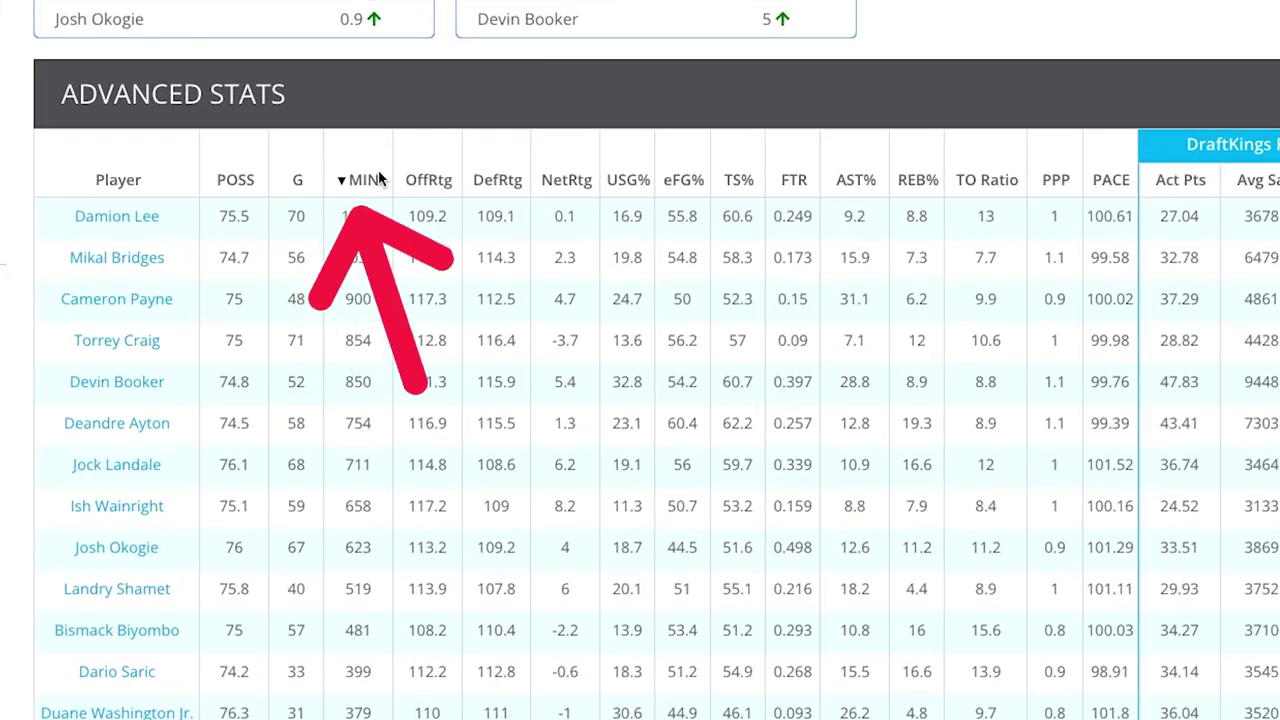
Sort the off-court table by USG% in descending order.
left_click(622, 179)
left_click(622, 179)
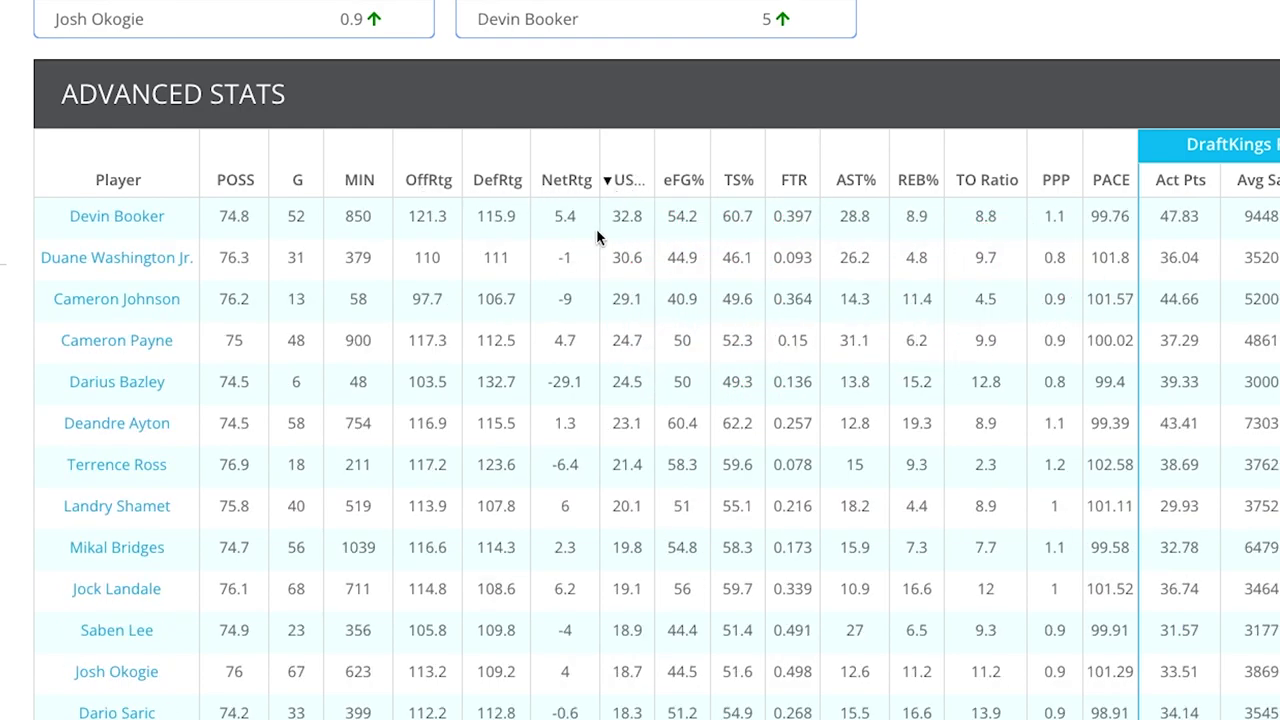
scroll(569, 289, "up", 1)
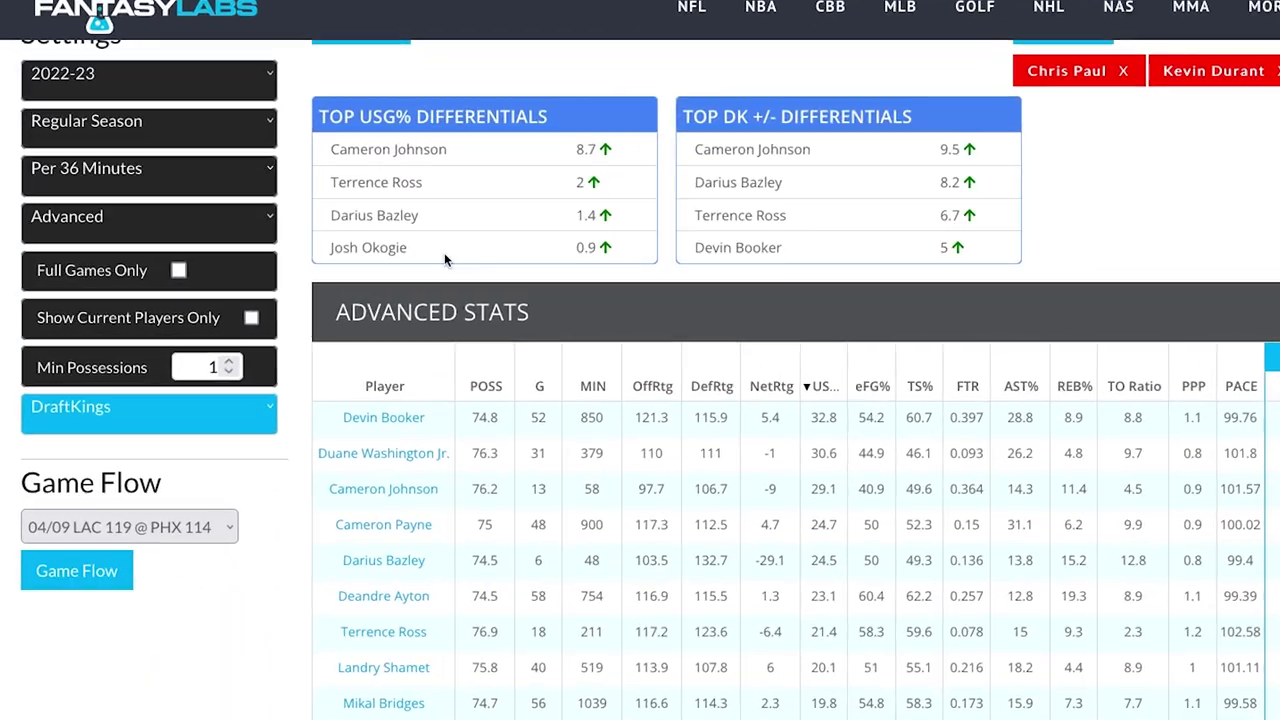
Switch stats to Per 1 Minute and sort by Act Pts, highest first.
left_click(93, 171)
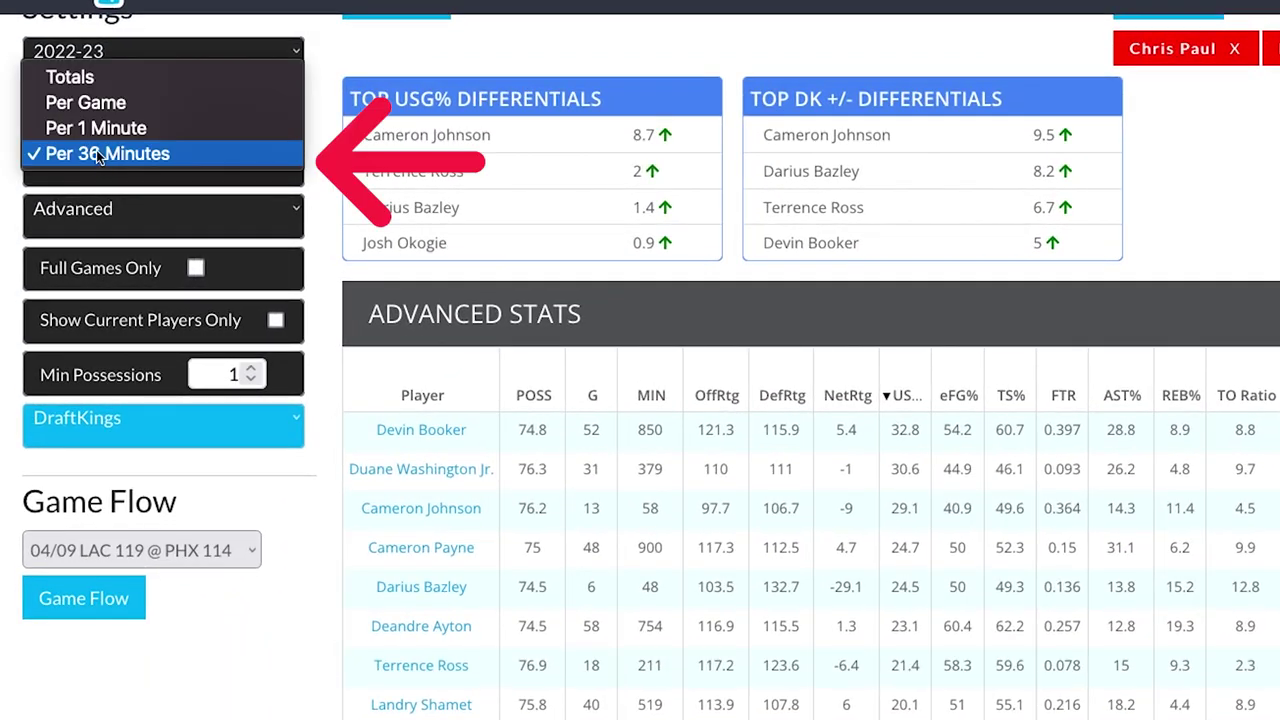
left_click(96, 128)
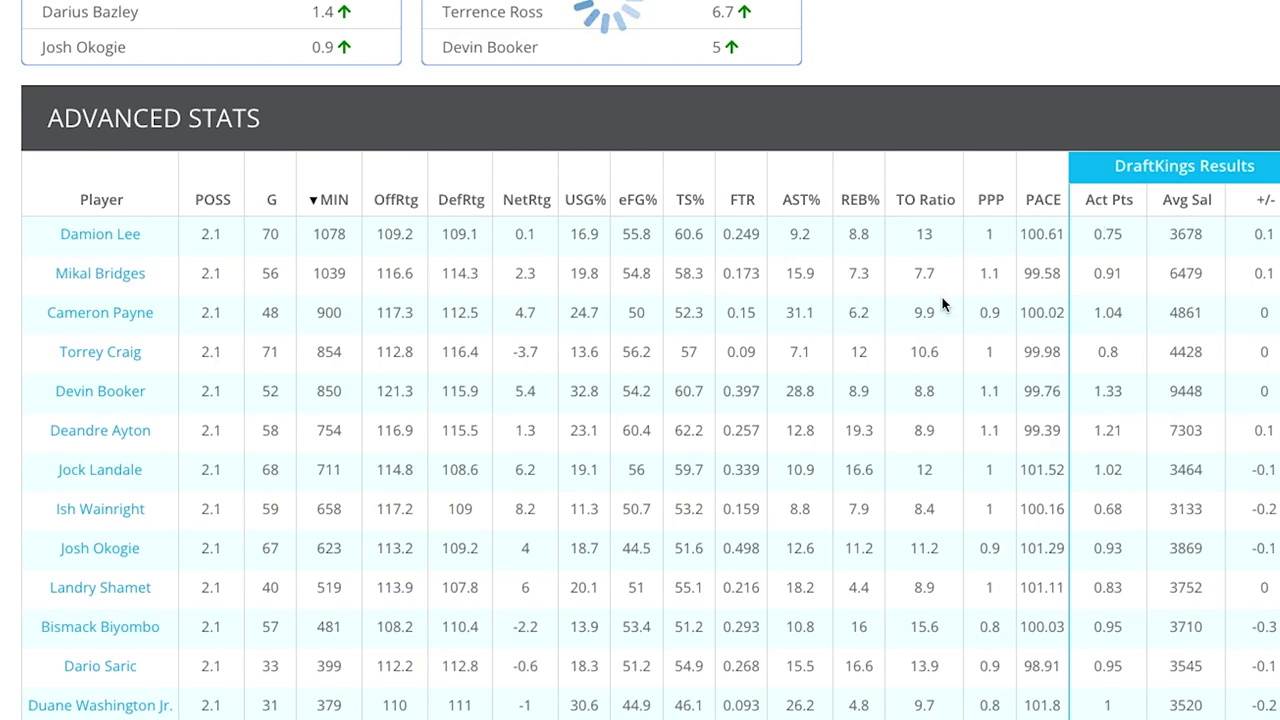
left_click(1106, 205)
left_click(1107, 205)
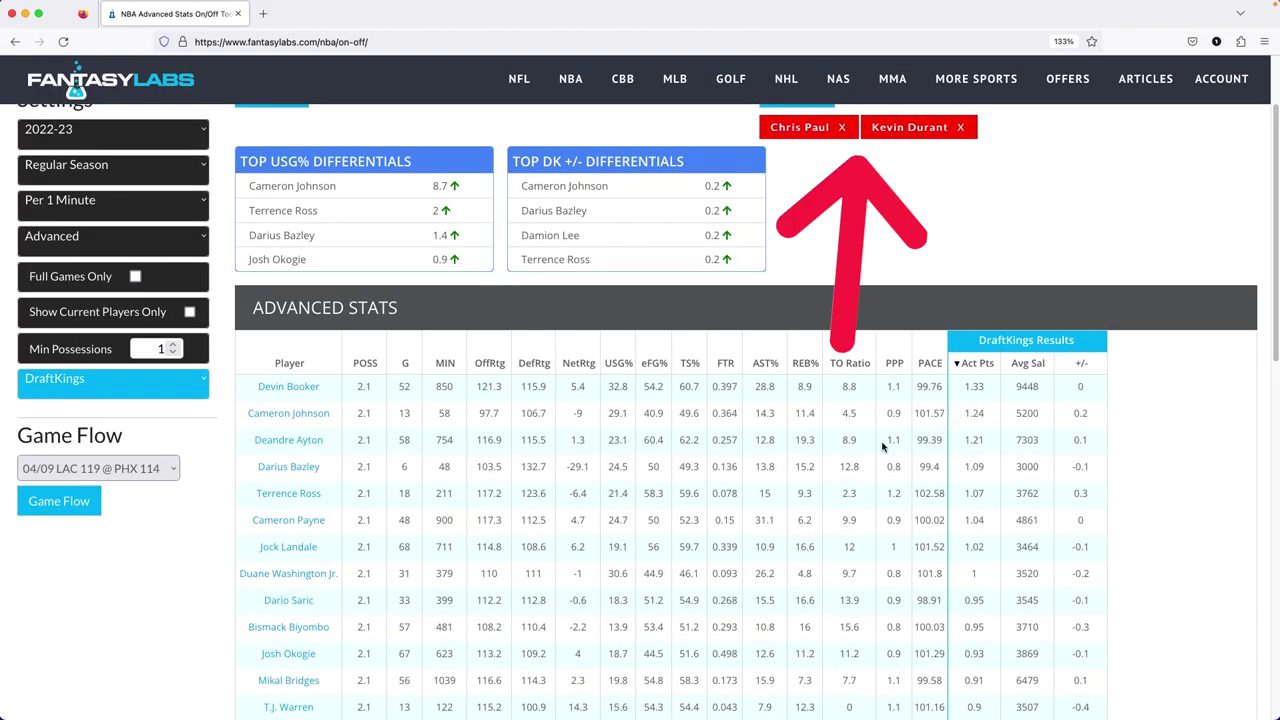
scroll(882, 447, "up", 2)
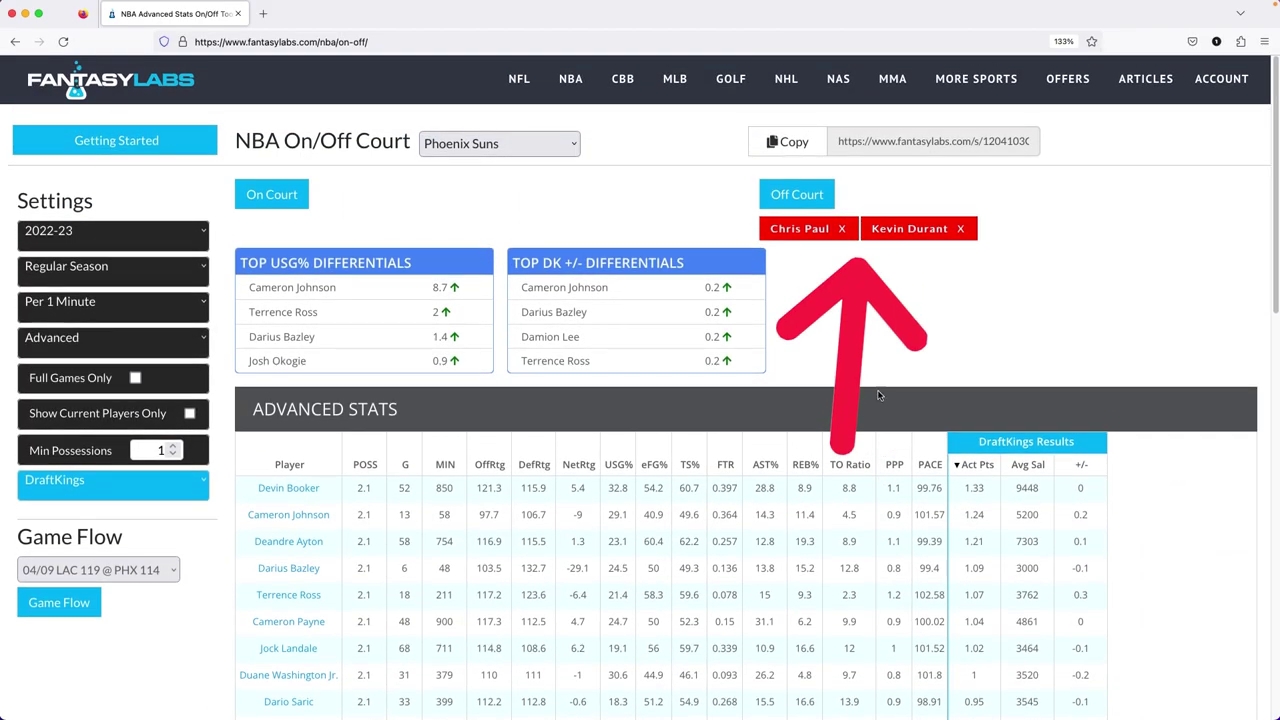
scroll(912, 320, "down", 10)
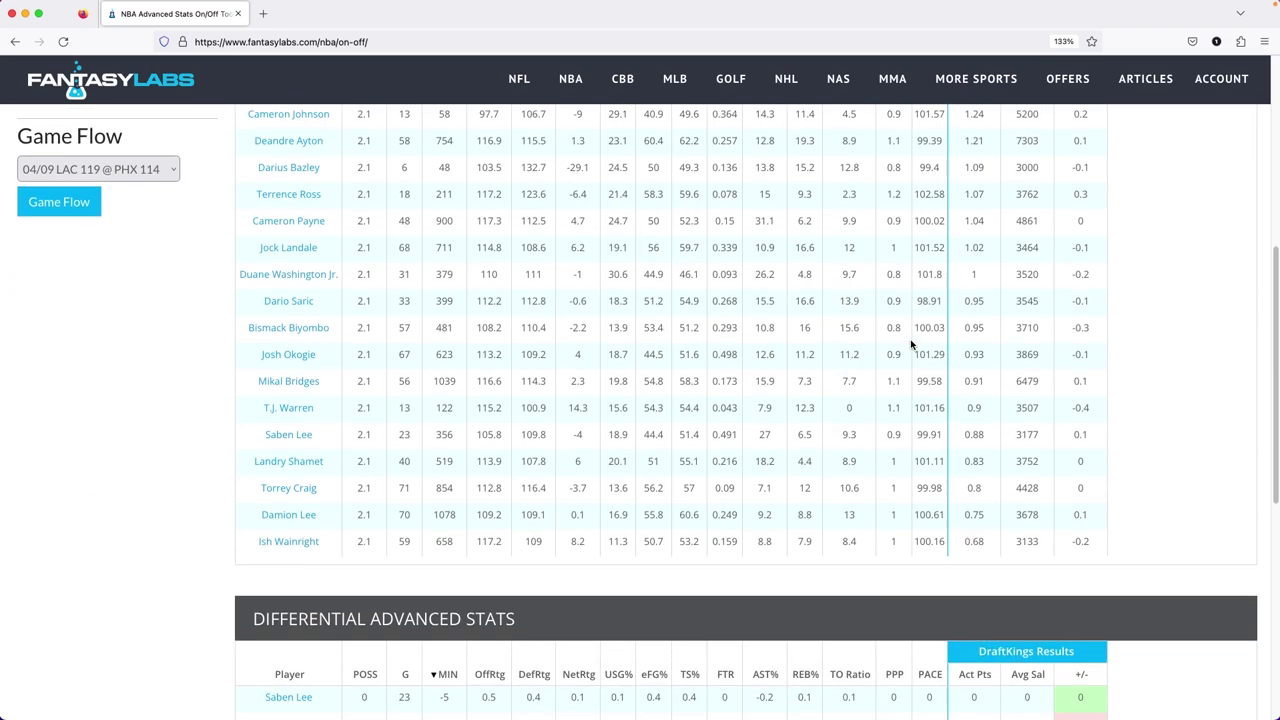
scroll(911, 345, "down", 4)
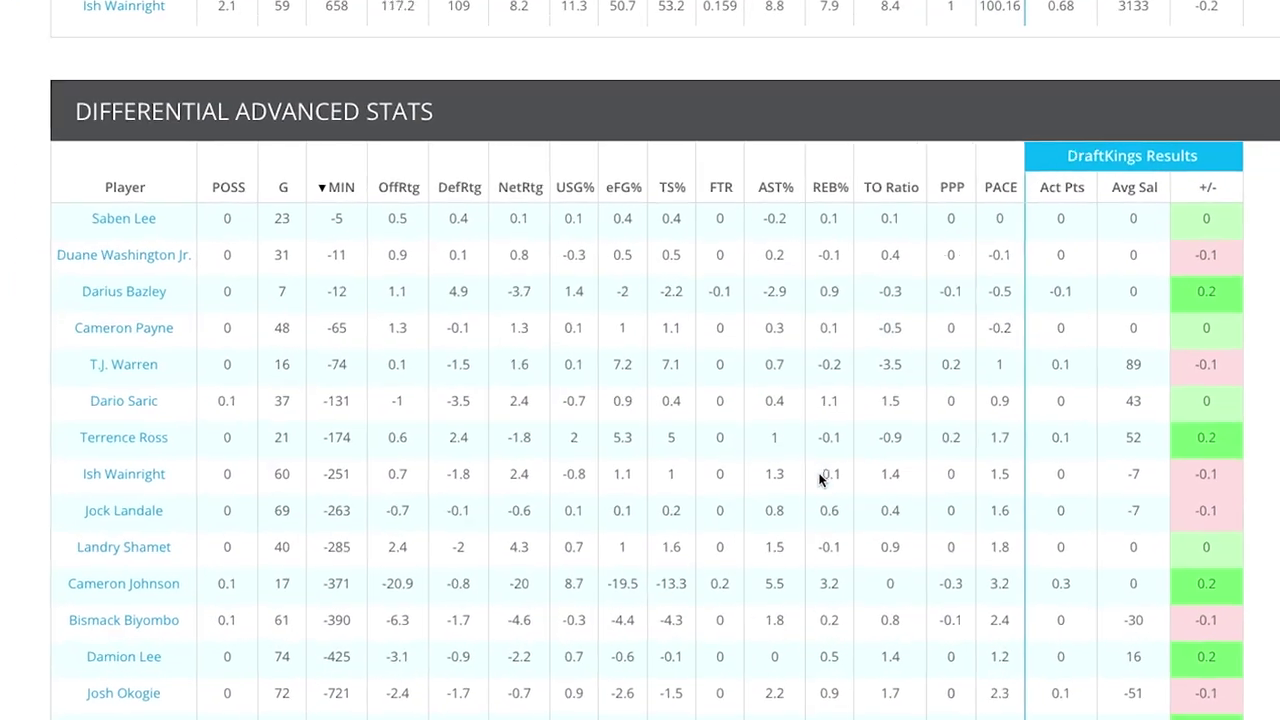
scroll(1066, 287, "down", 1)
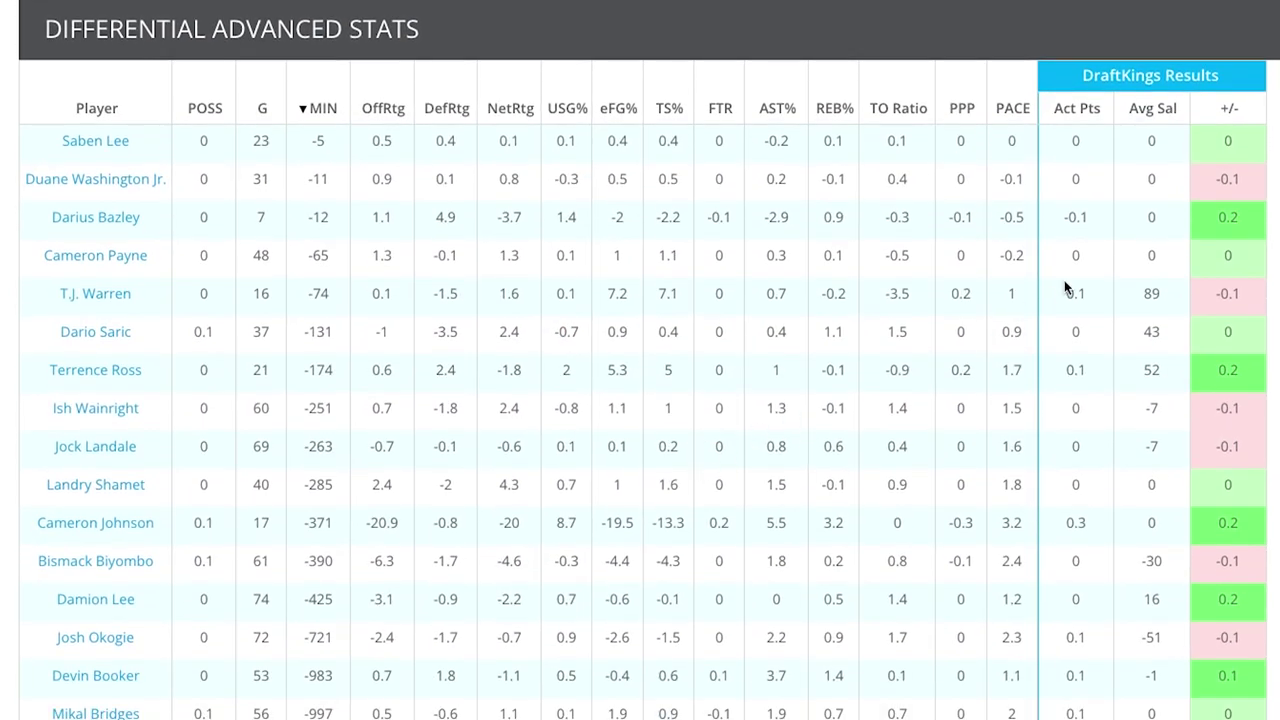
left_click(1078, 109)
left_click(1078, 110)
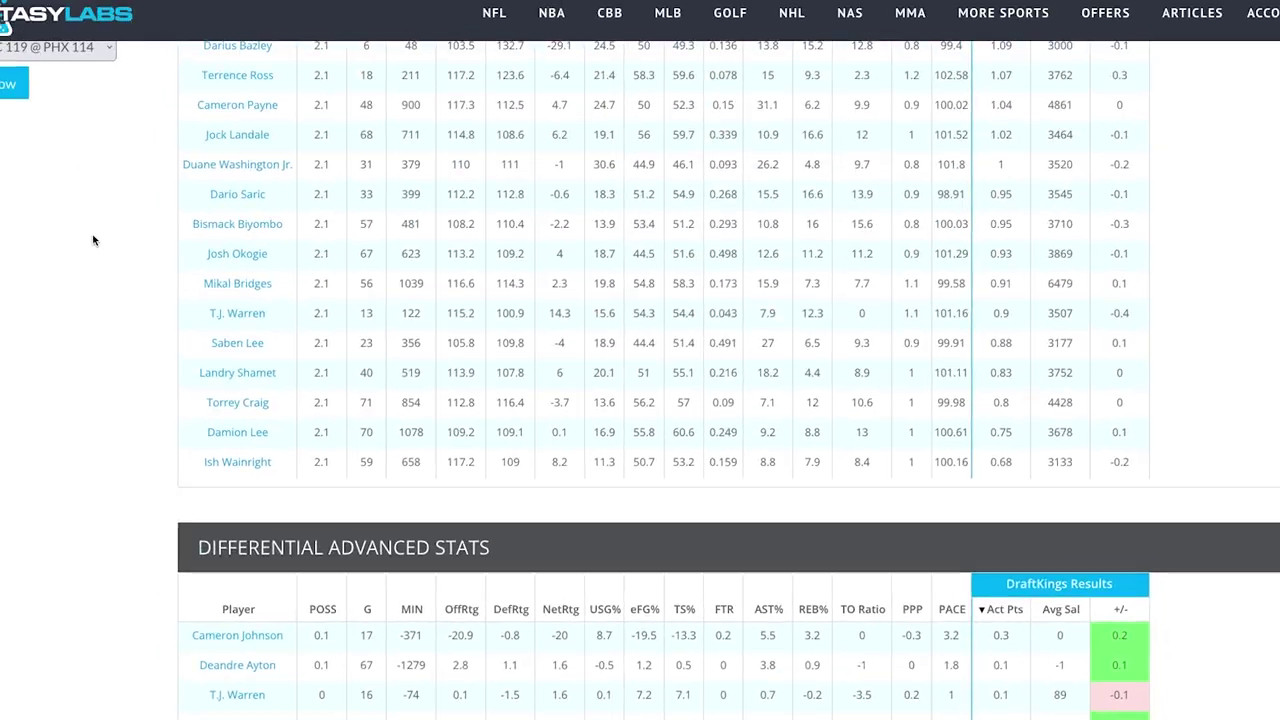
scroll(196, 340, "up", 8)
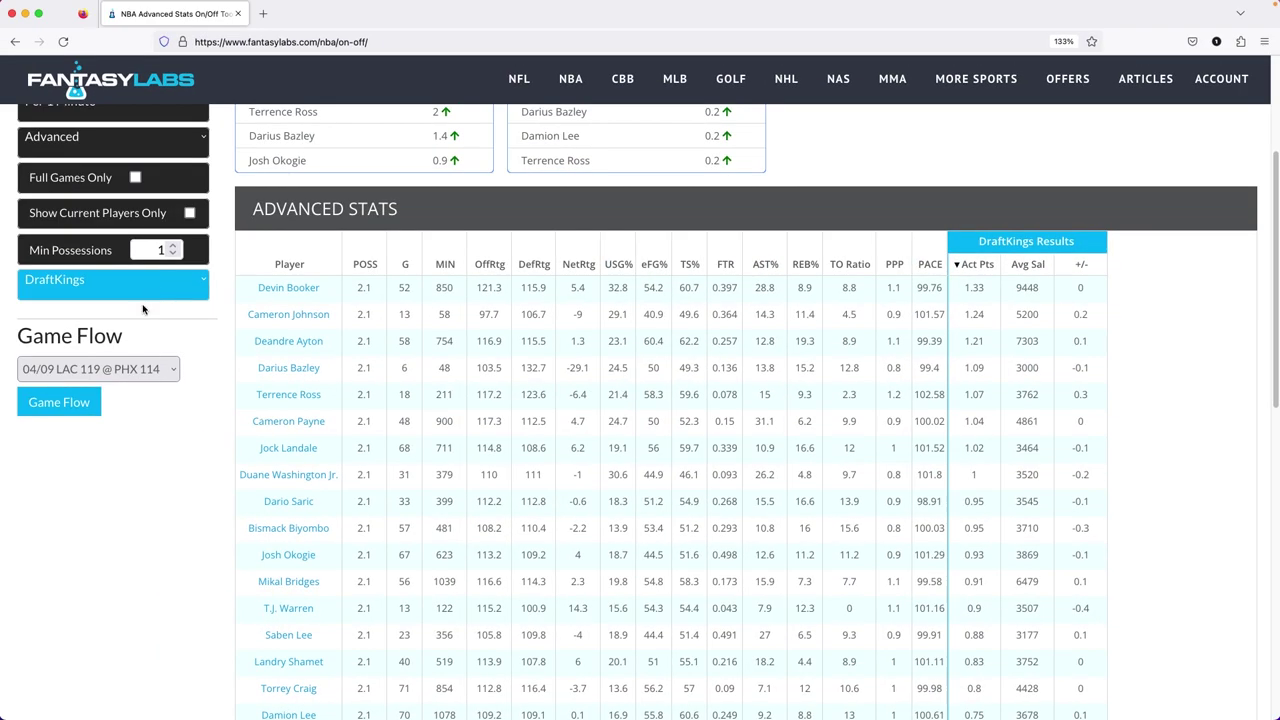
scroll(205, 390, "up", 2)
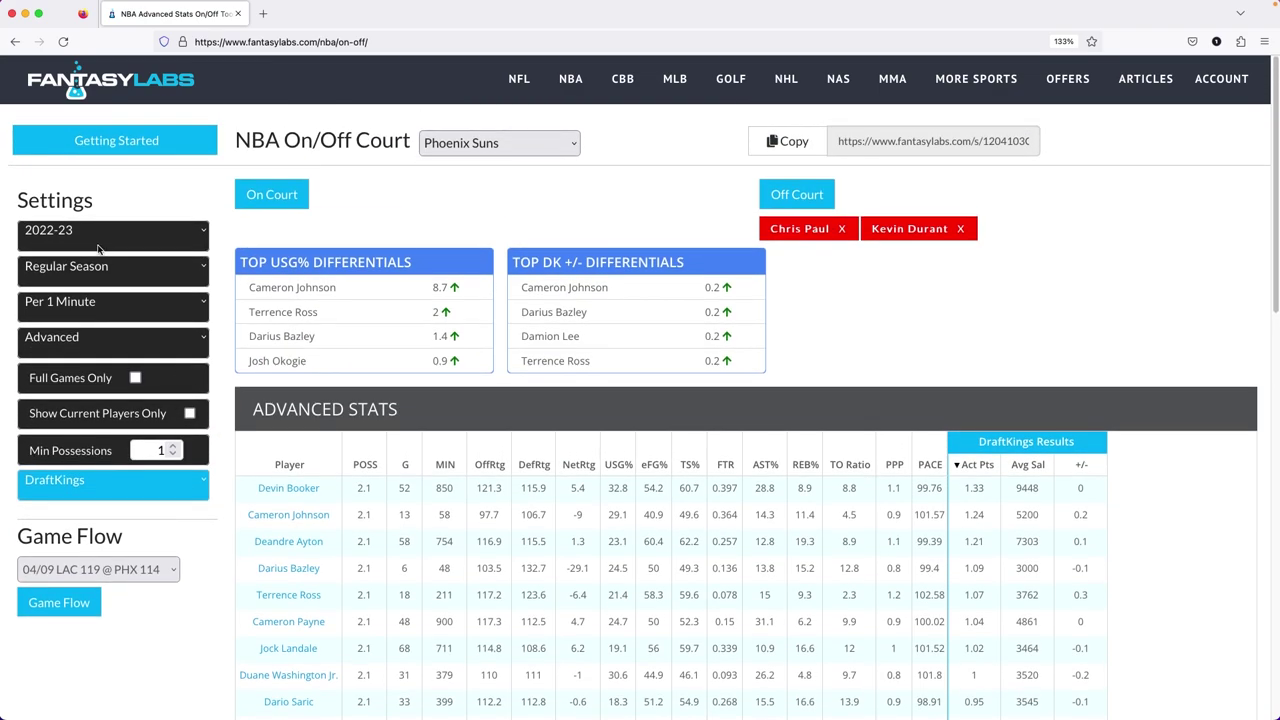
Change the season filter to Custom Dates (10/18/2022 to 4/10/2023) and review the tables.
left_click(88, 232)
left_click(80, 385)
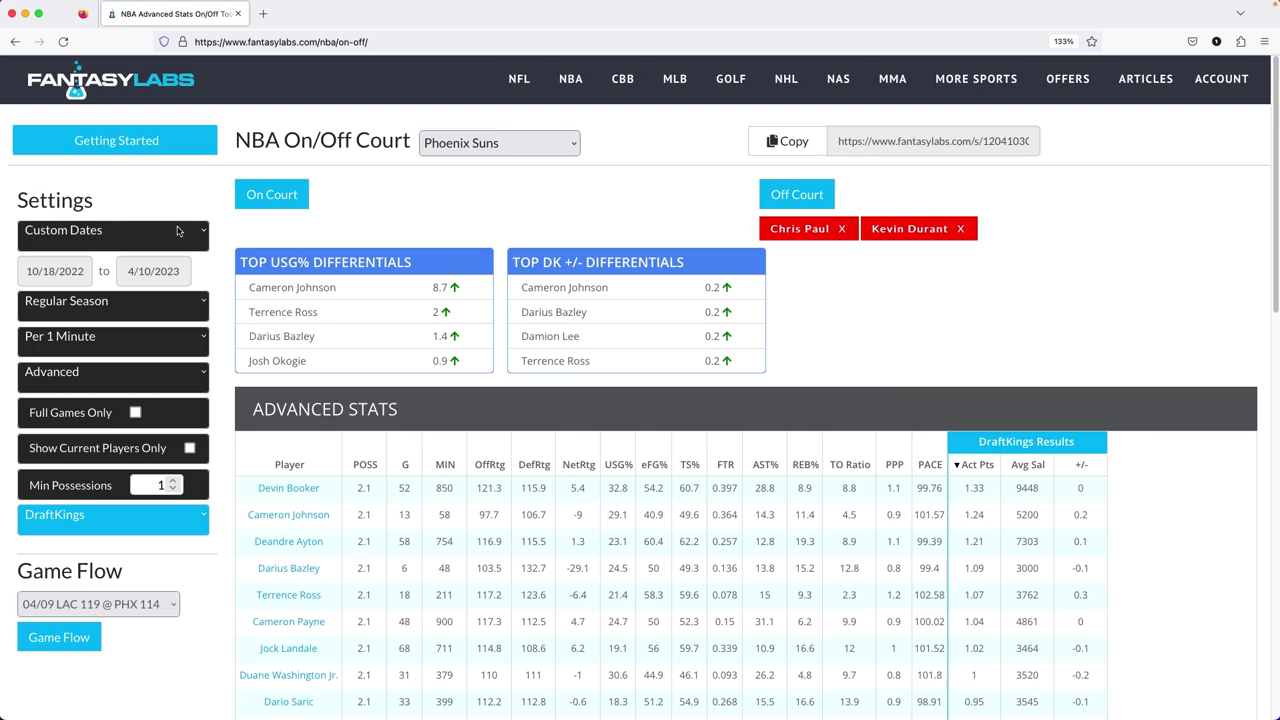
scroll(766, 503, "down", 6)
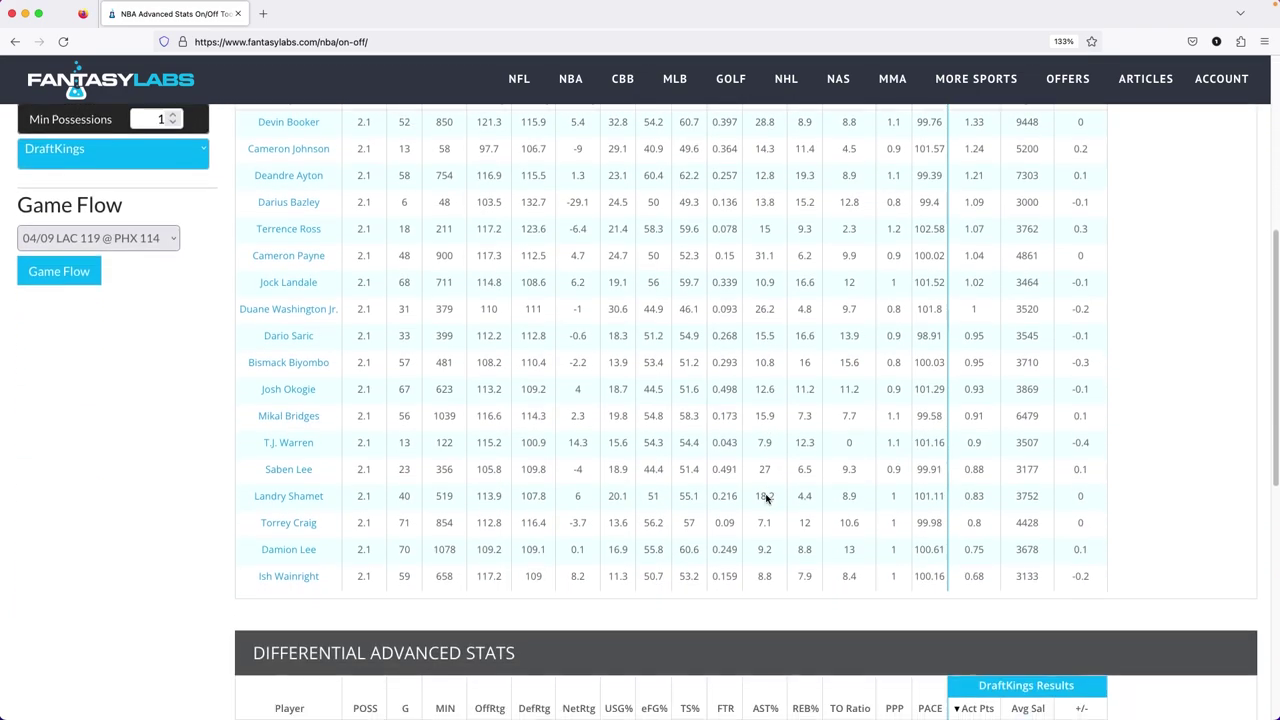
scroll(766, 500, "down", 8)
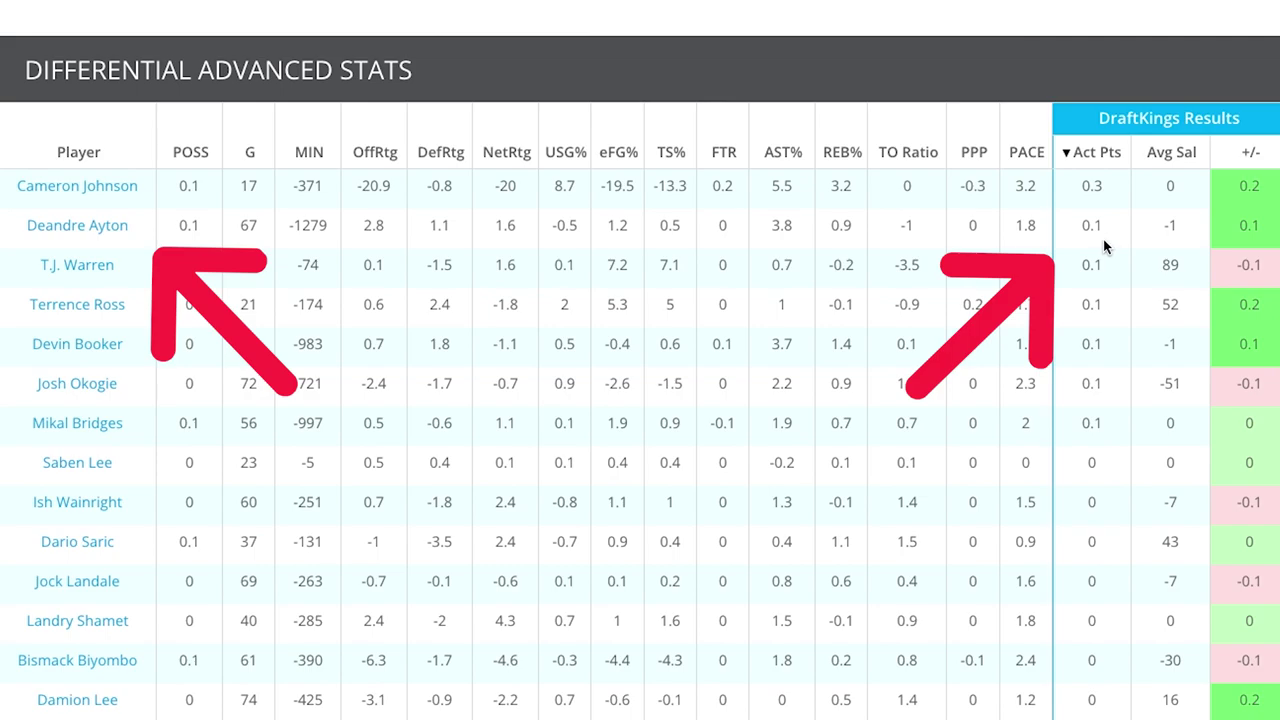
scroll(275, 464, "up", 2)
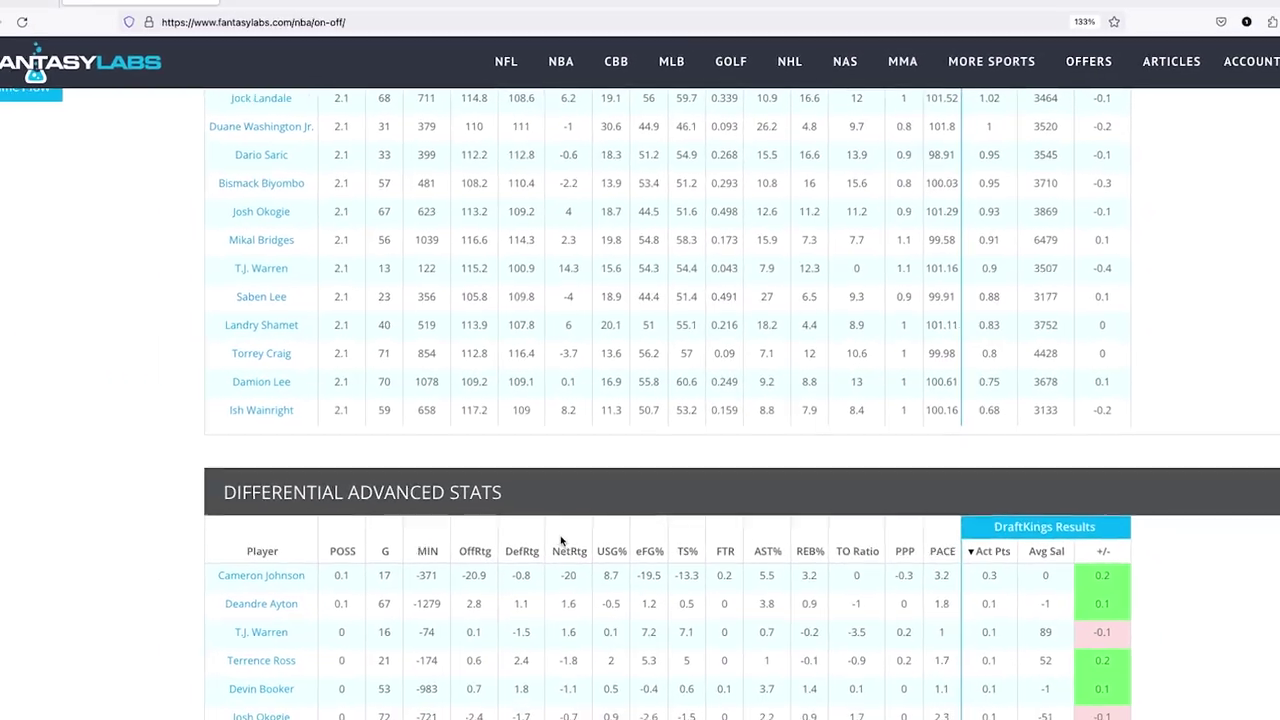
scroll(433, 230, "down", 2)
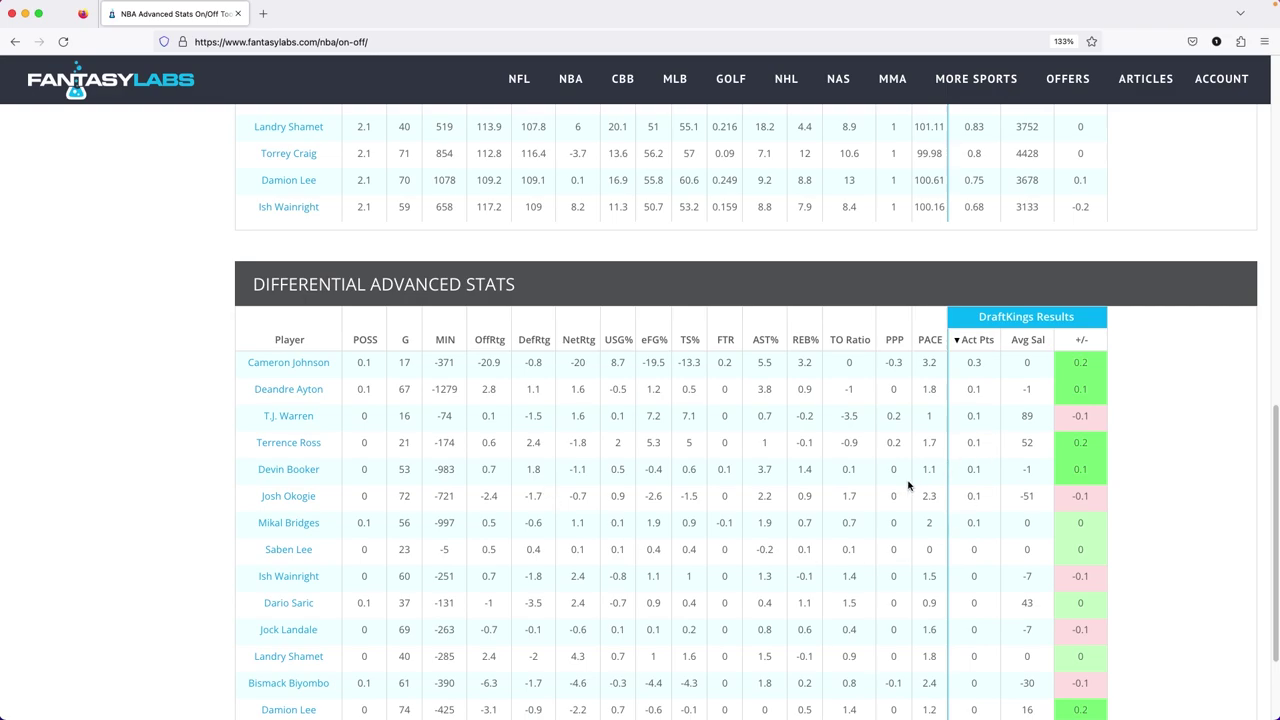
scroll(910, 488, "up", 4)
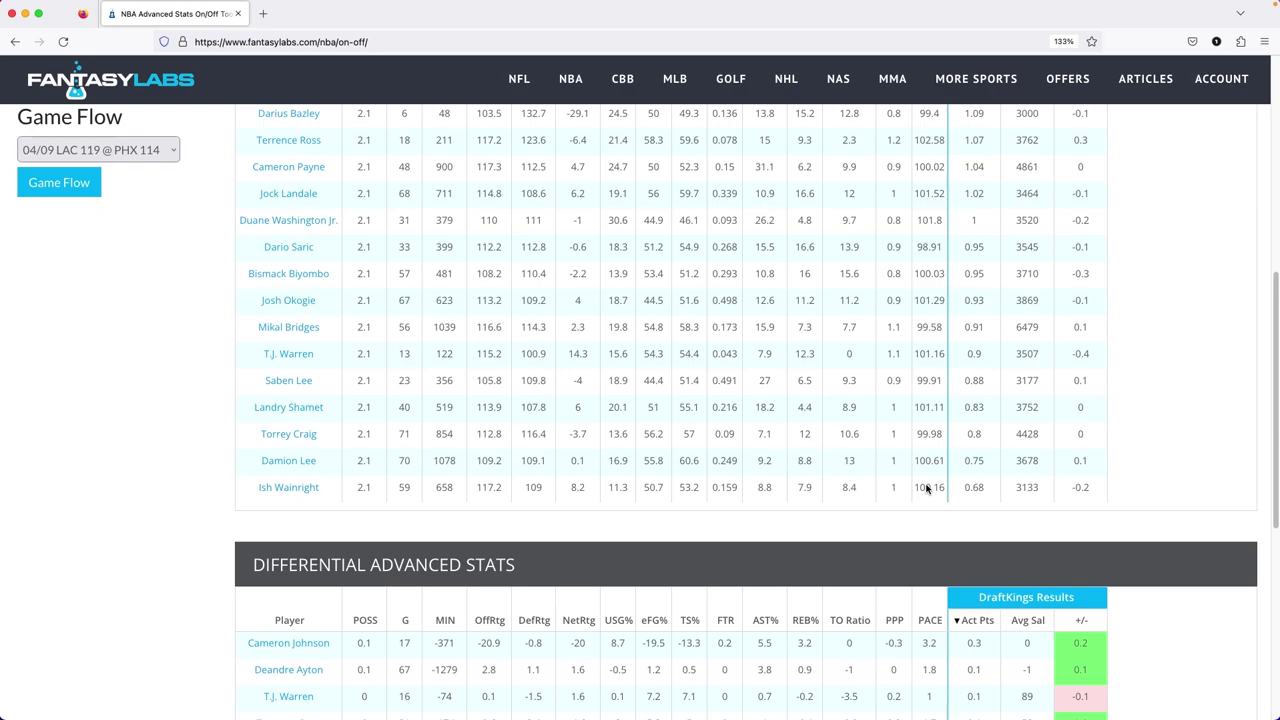
scroll(927, 487, "up", 3)
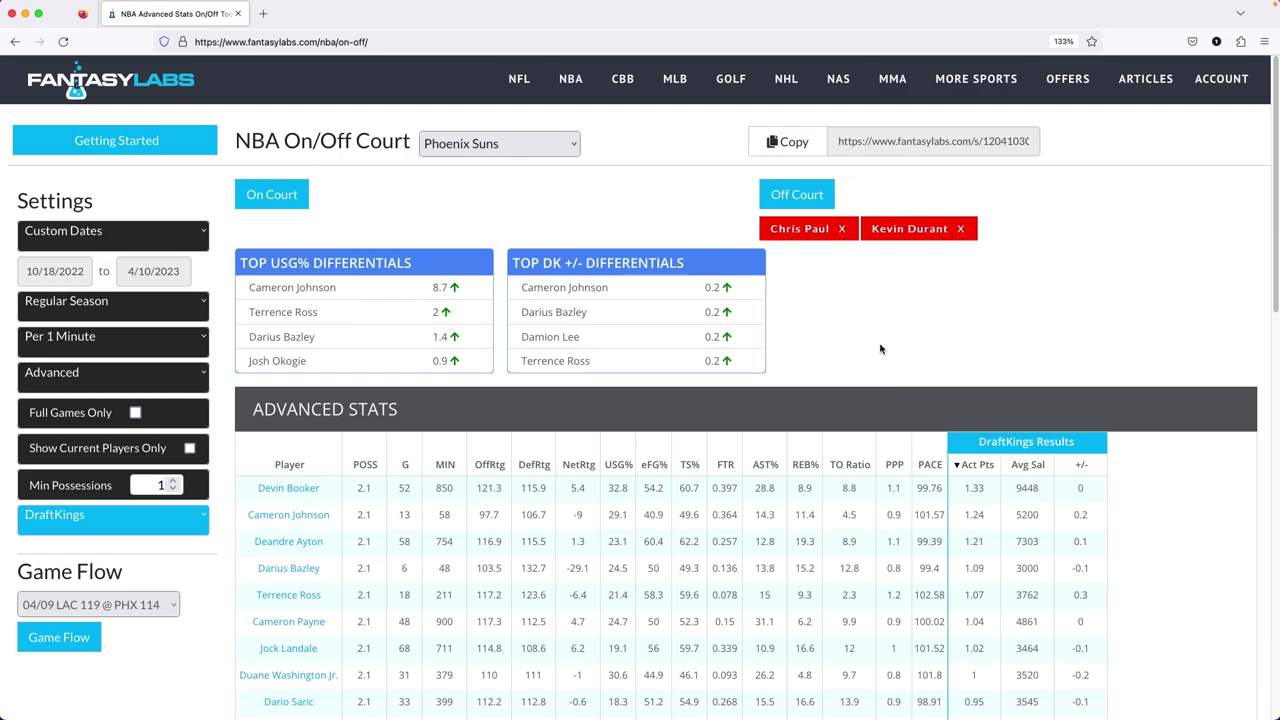
Clear Chris Paul and Kevin Durant from off court and switch the team to Portland Trail Blazers.
left_click(841, 229)
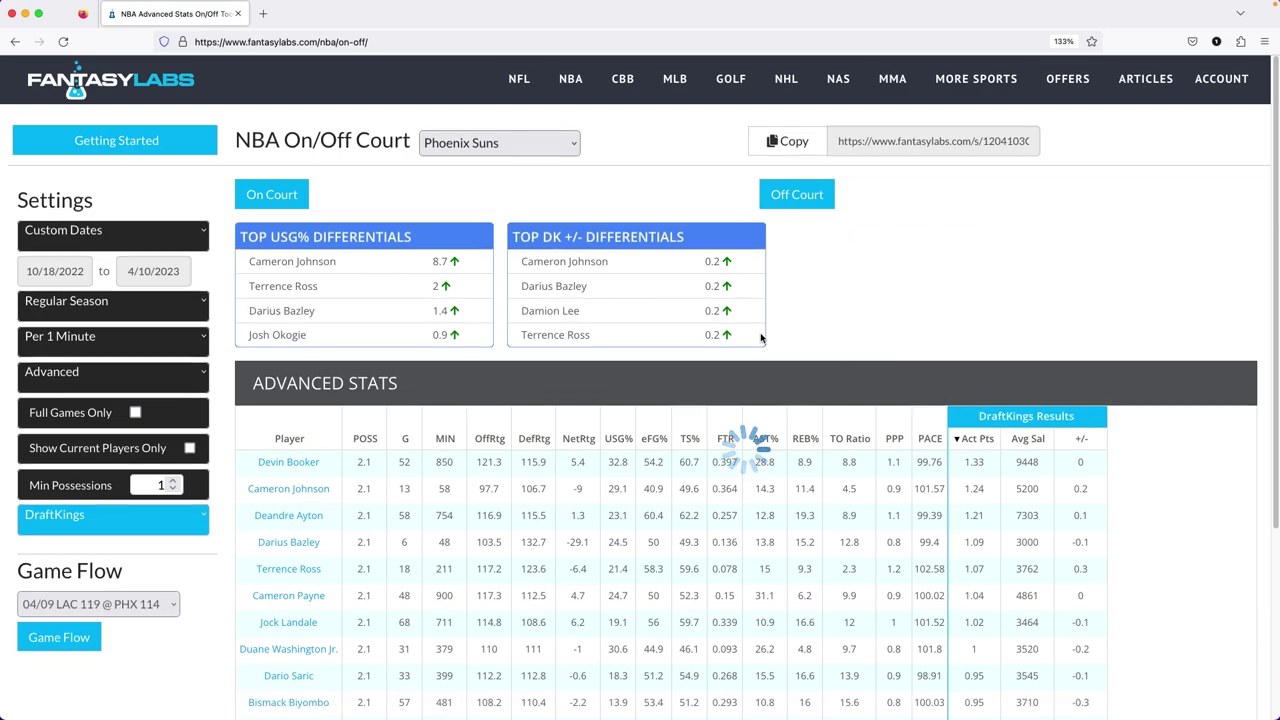
left_click(462, 143)
scroll(480, 510, "down", 3)
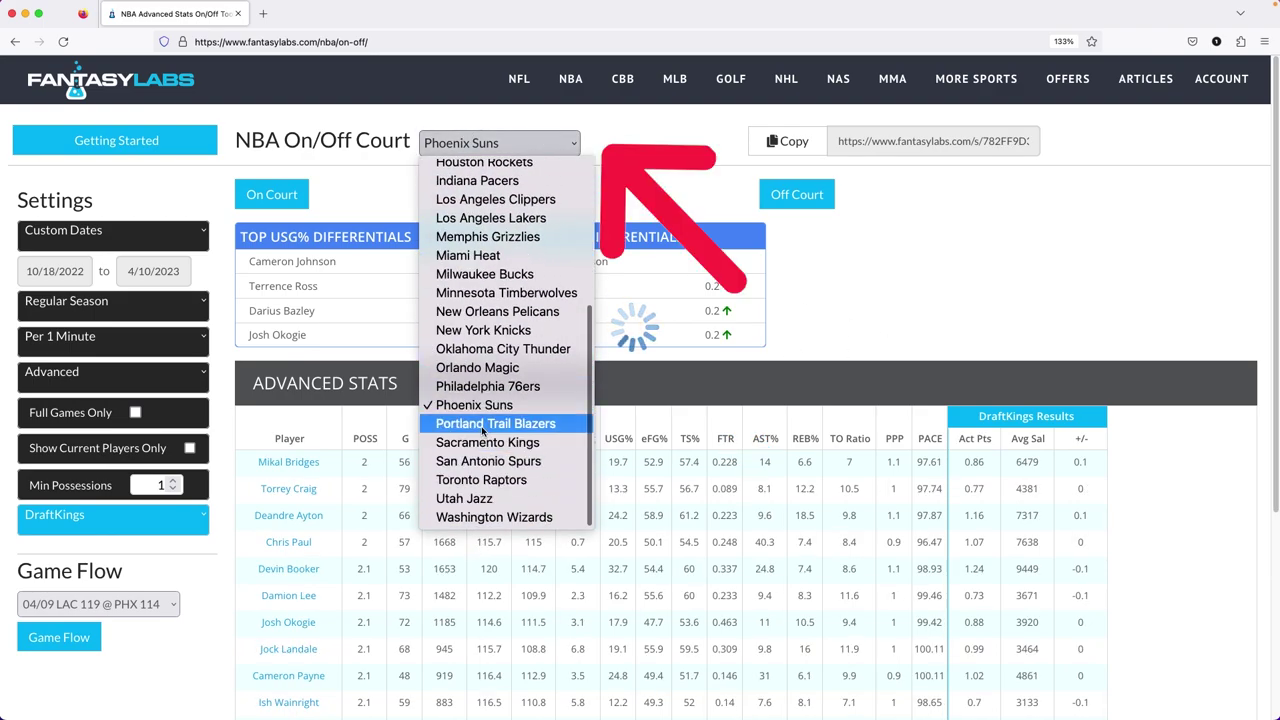
left_click(481, 426)
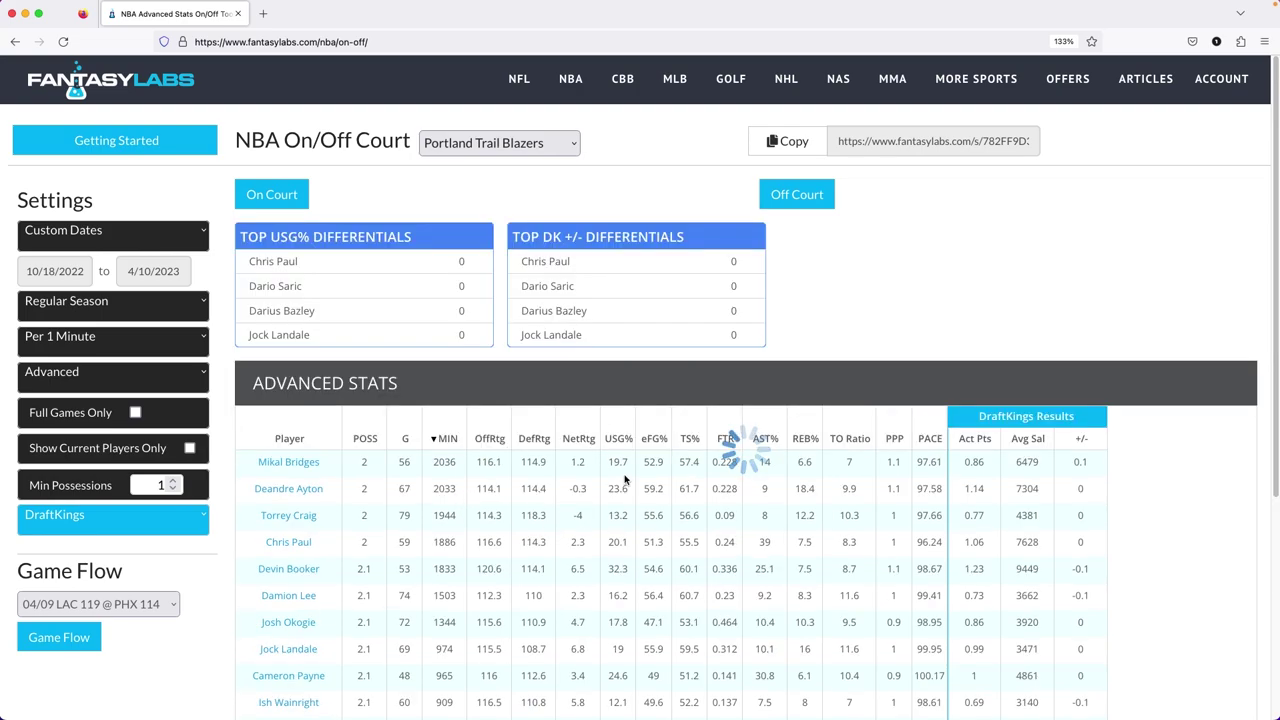
scroll(626, 480, "down", 3)
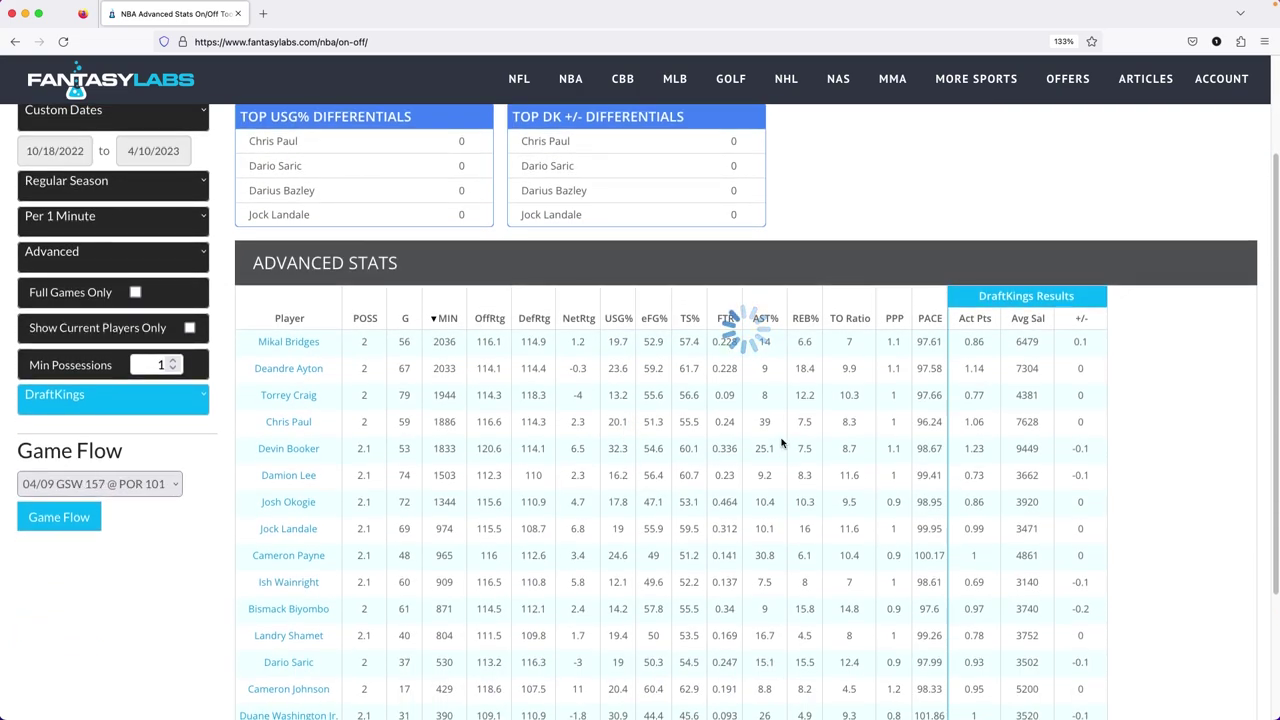
scroll(652, 378, "up", 3)
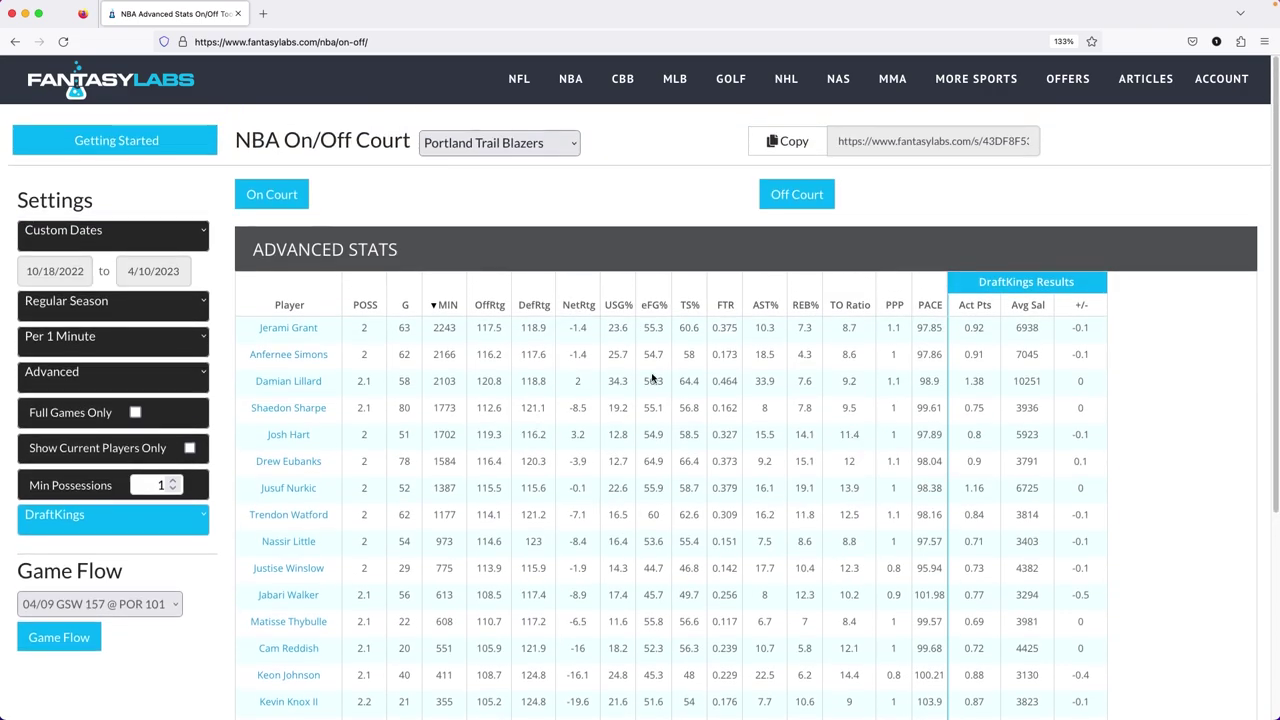
left_click(72, 271)
Set the start date to 02/09/2023 and bring up the off-court player list.
left_click(193, 308)
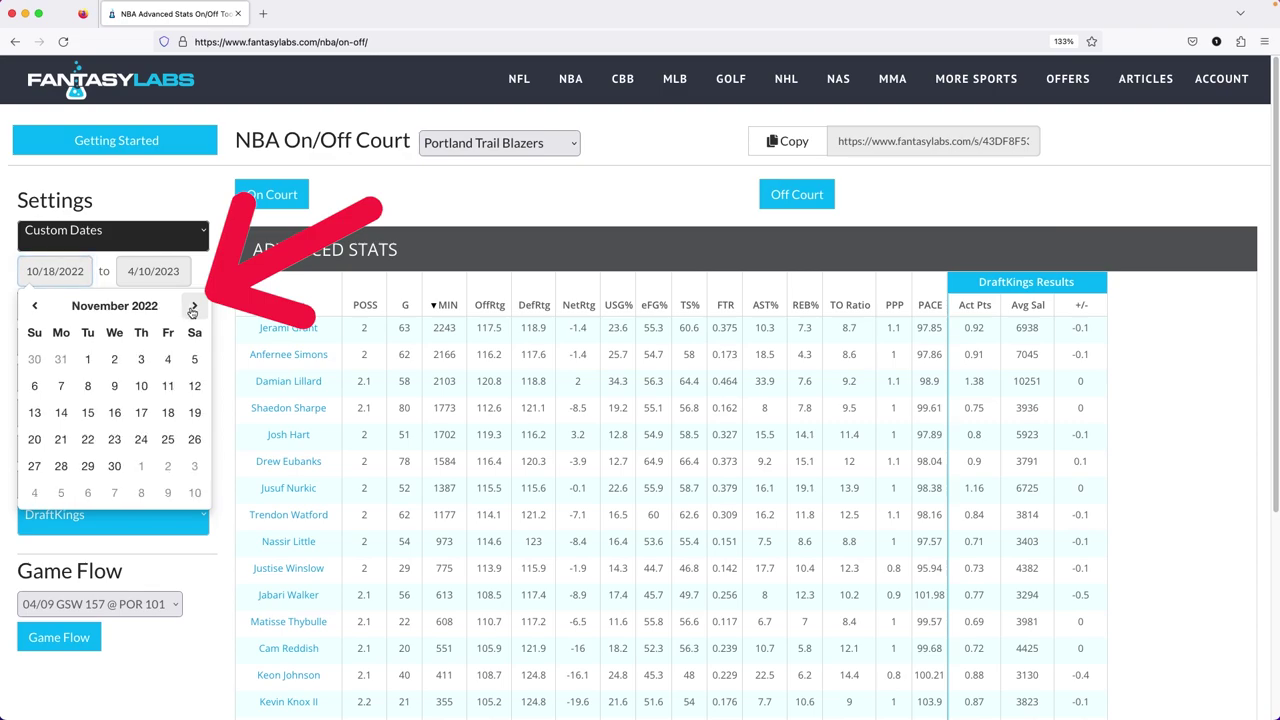
left_click(193, 308)
left_click(193, 308)
left_click(193, 308)
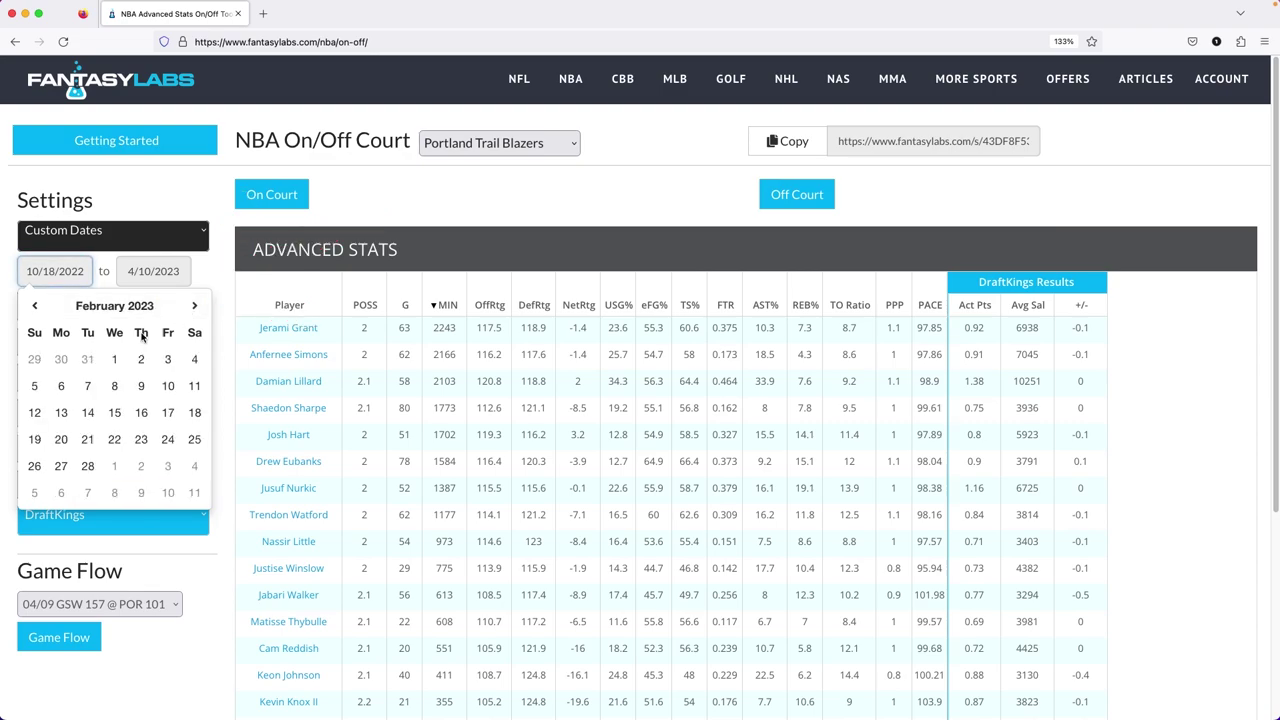
left_click(141, 386)
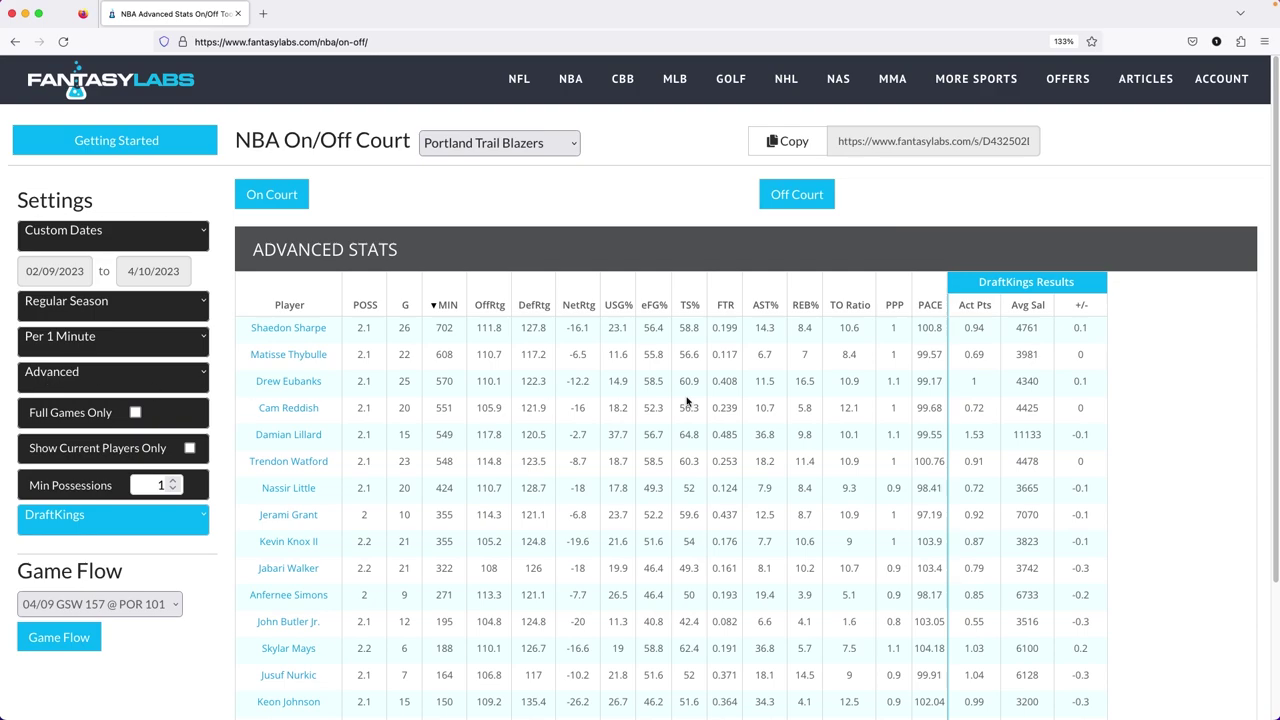
left_click(790, 198)
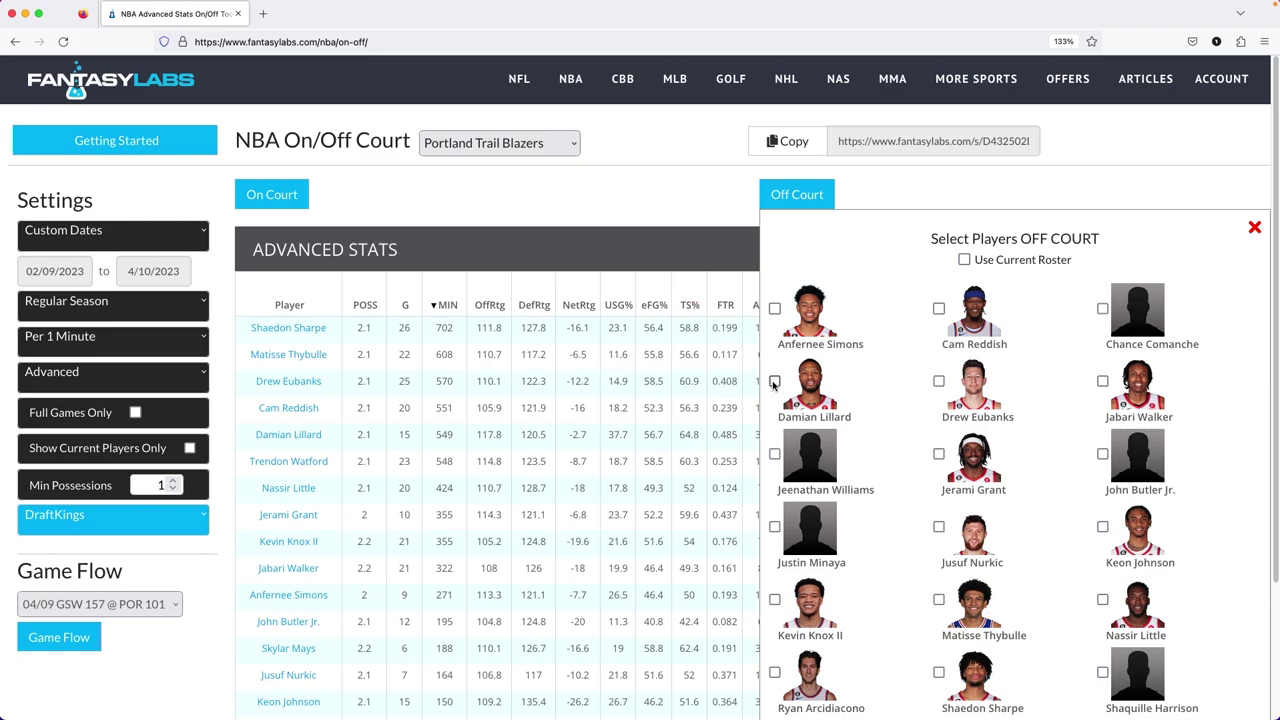
Put Damian Lillard off court, sort by USG%, and switch from Advanced to Standard stats.
scroll(860, 480, "down", 4)
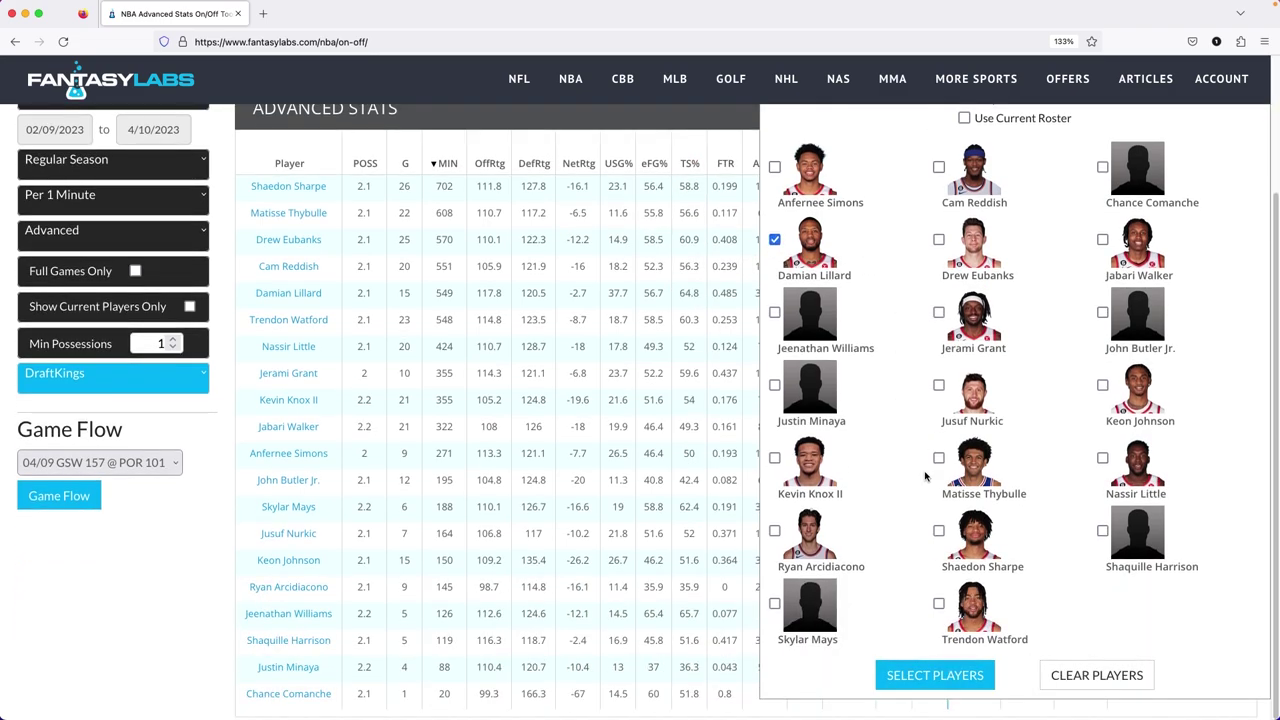
left_click(937, 675)
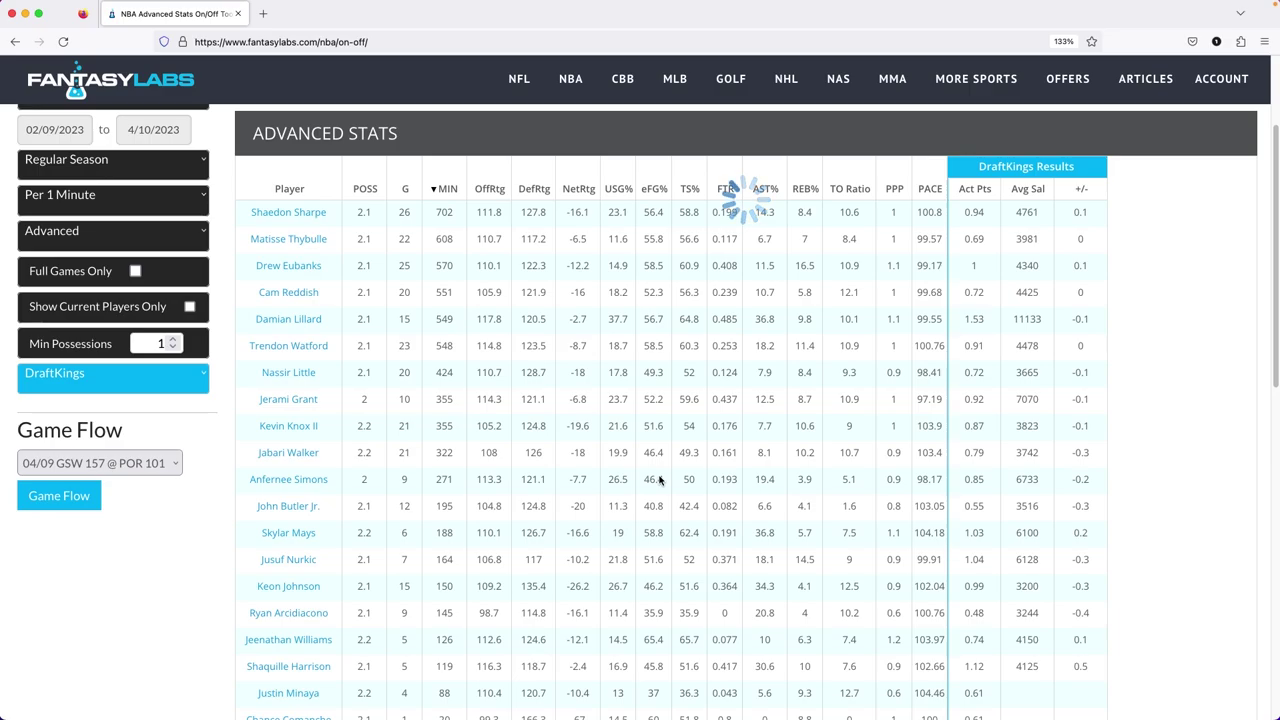
scroll(660, 480, "up", 2)
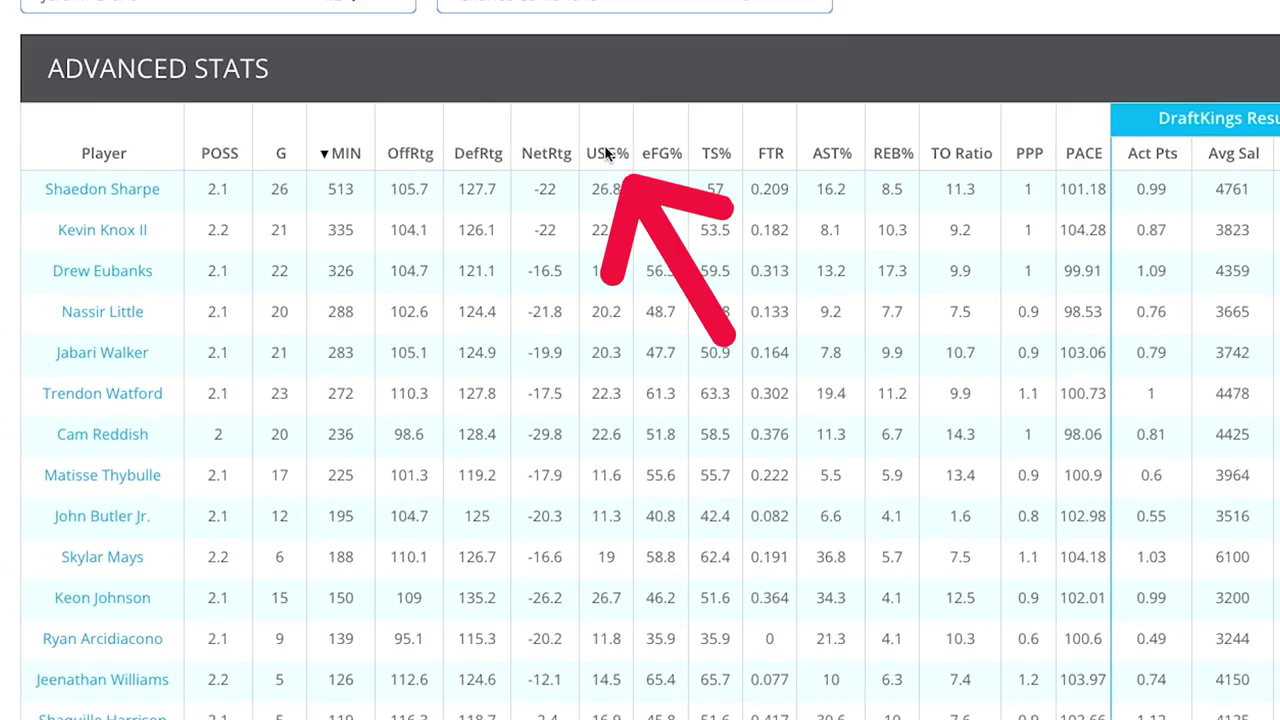
left_click(618, 269)
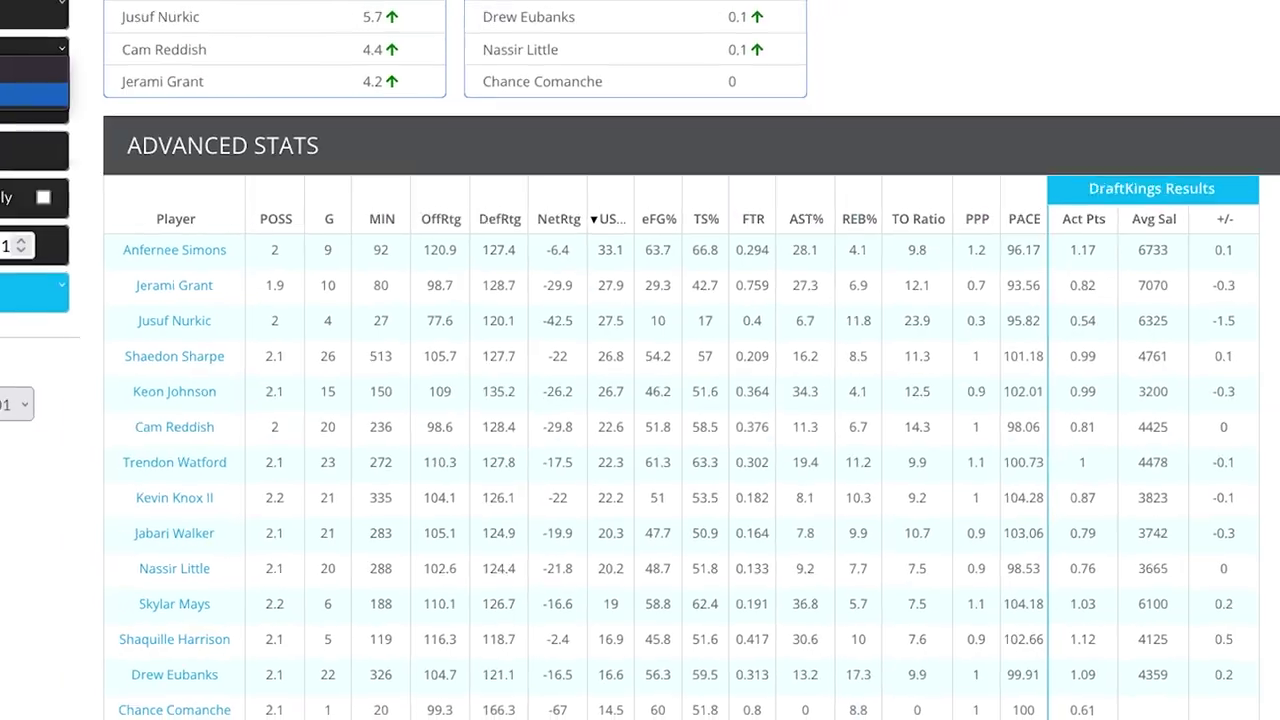
left_click(60, 230)
left_click(57, 212)
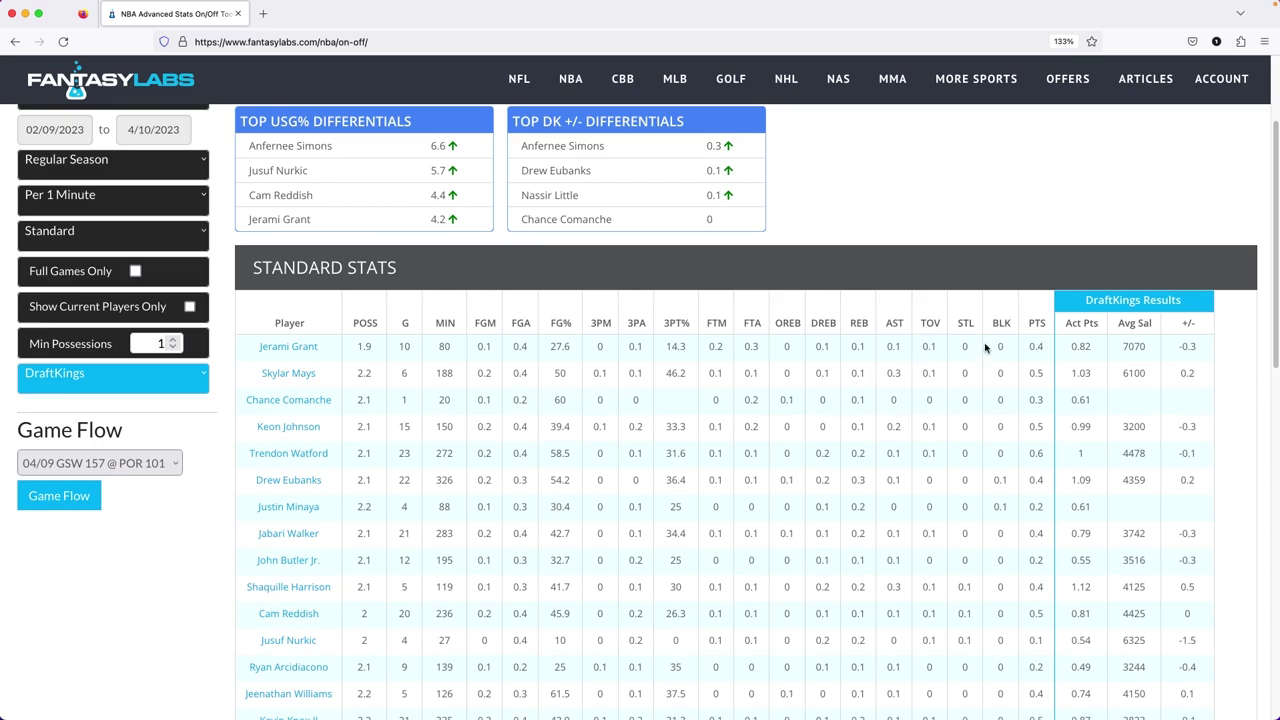
left_click(72, 198)
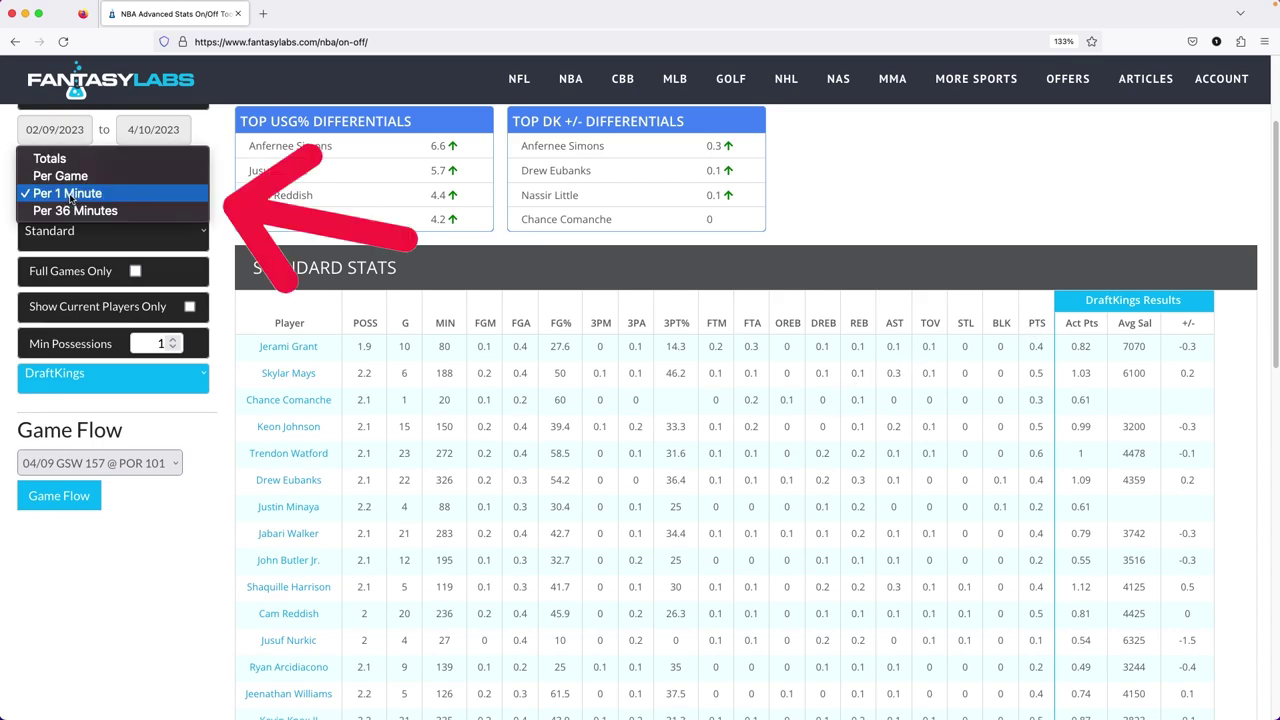
left_click(68, 210)
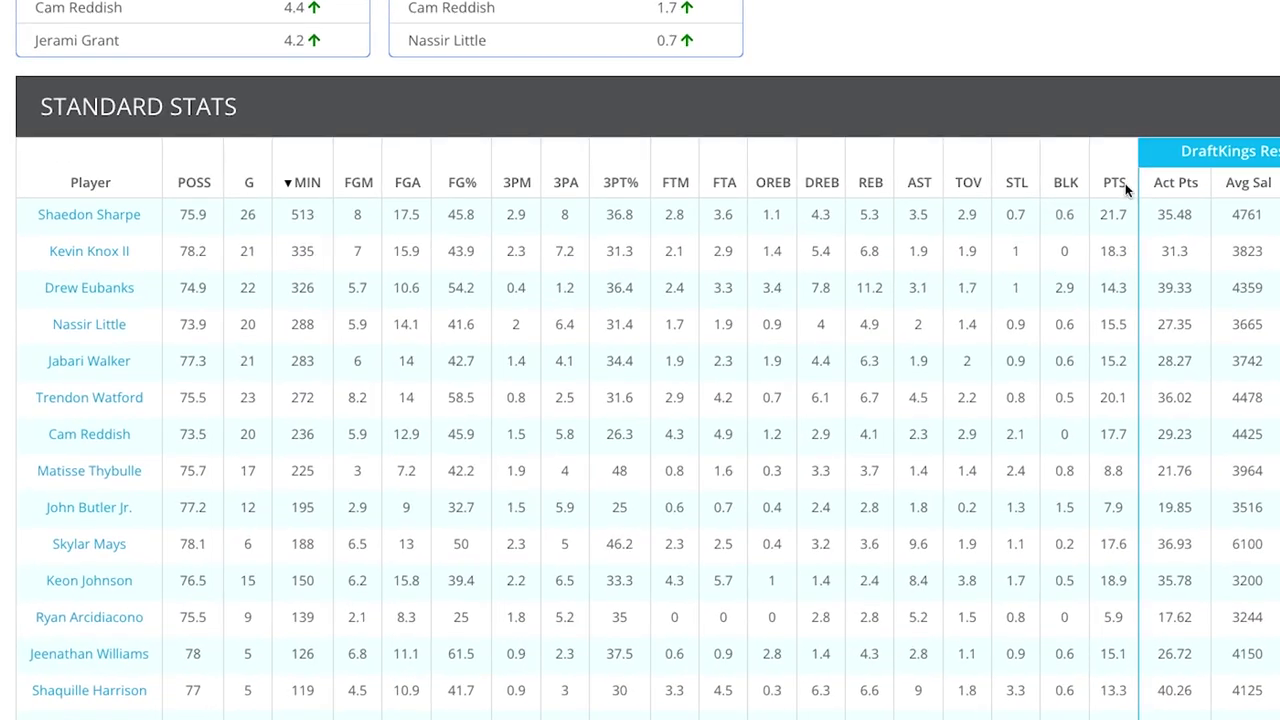
left_click(1039, 324)
left_click(1117, 183)
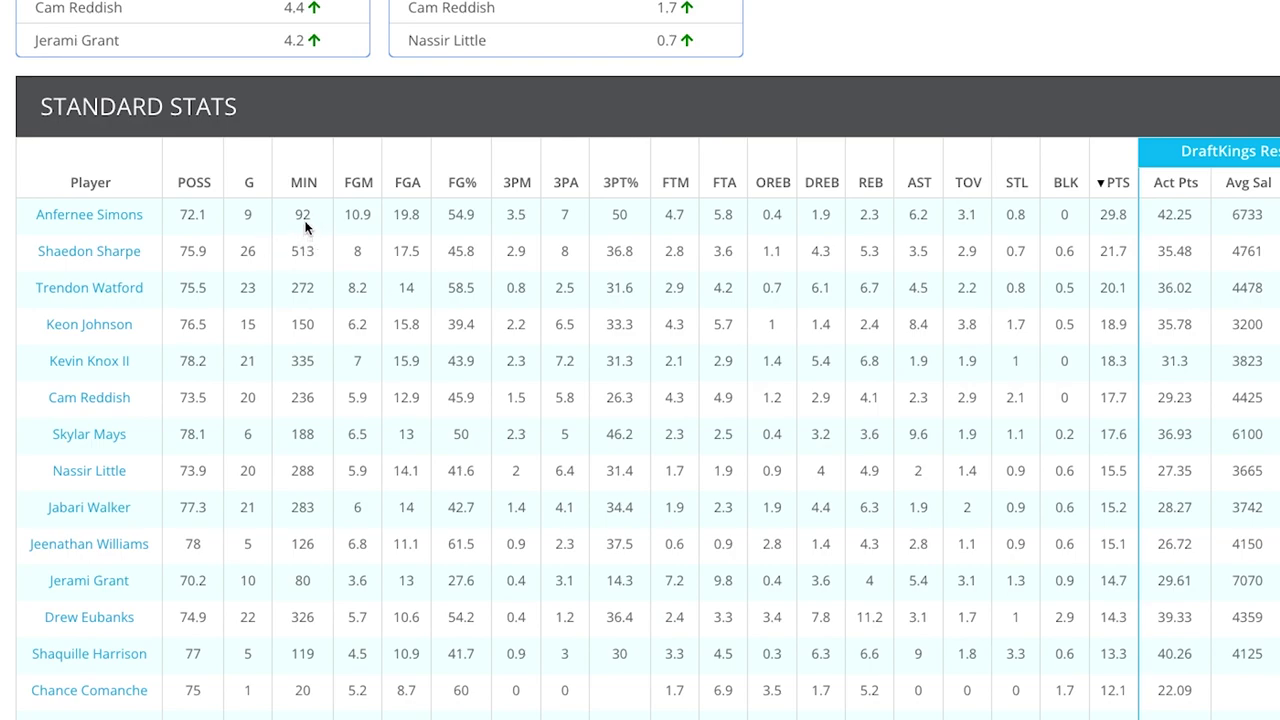
scroll(403, 387, "down", 1)
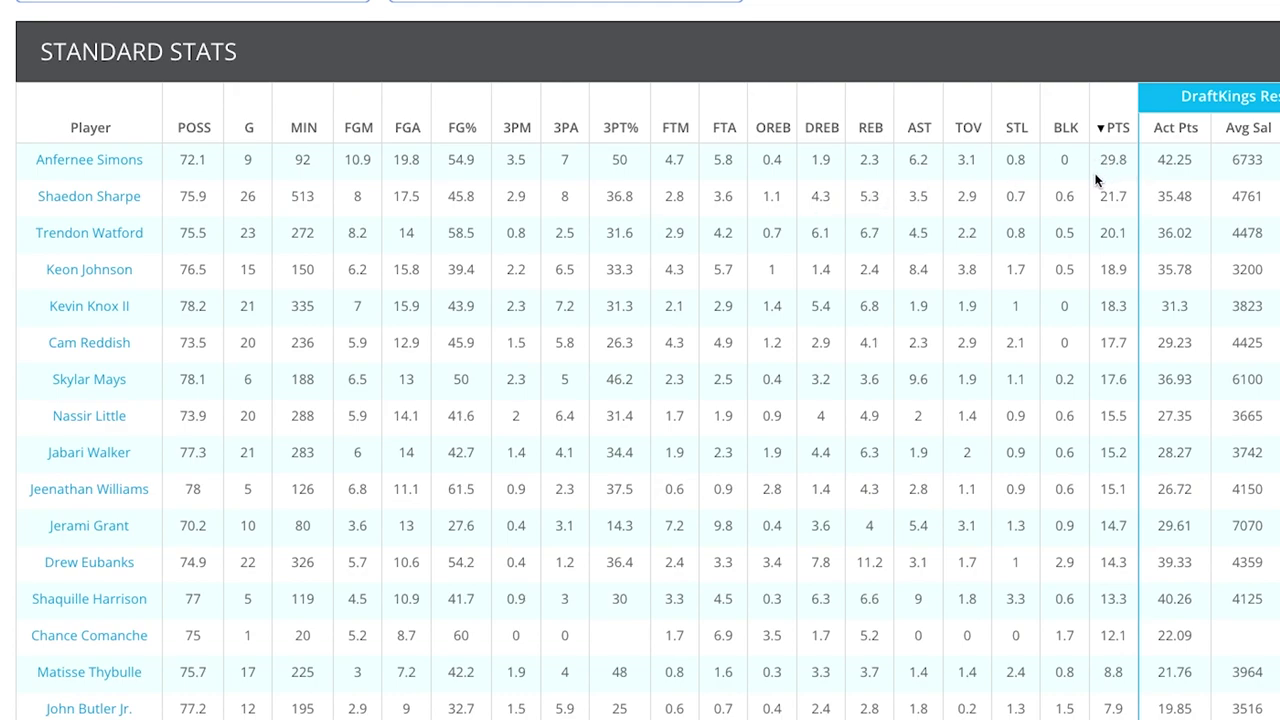
scroll(445, 380, "up", 2)
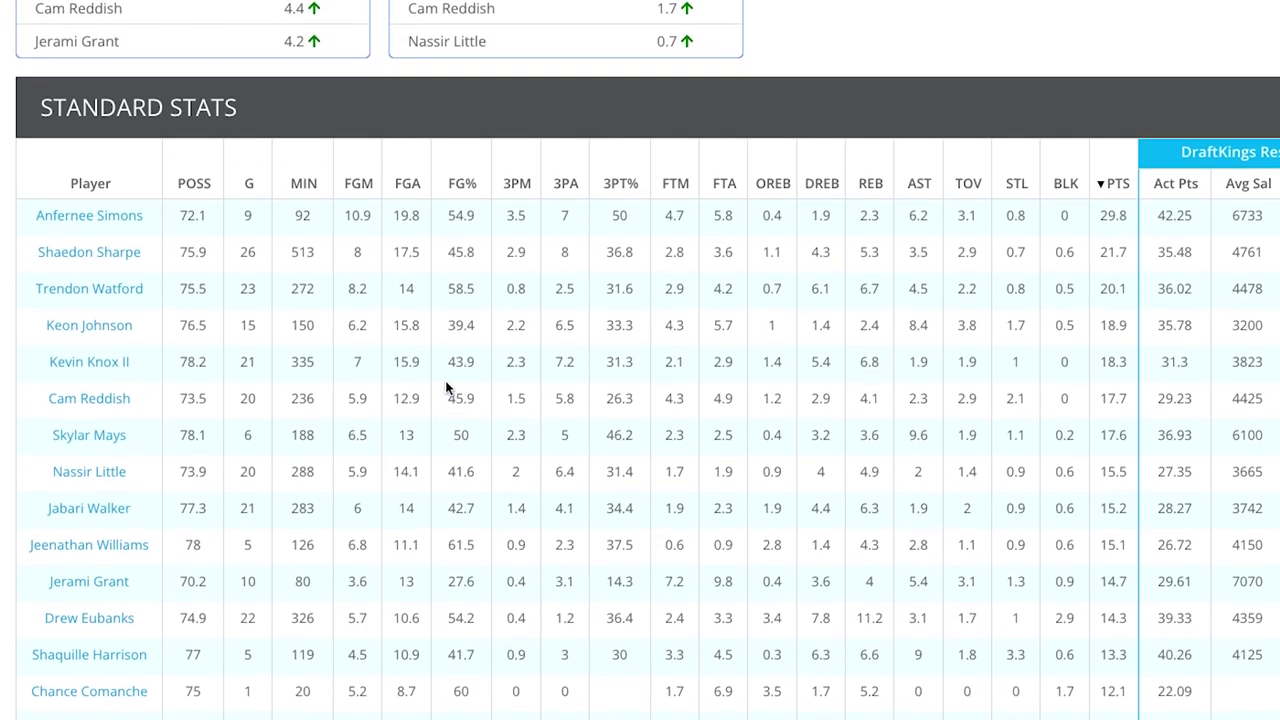
scroll(445, 380, "down", 2)
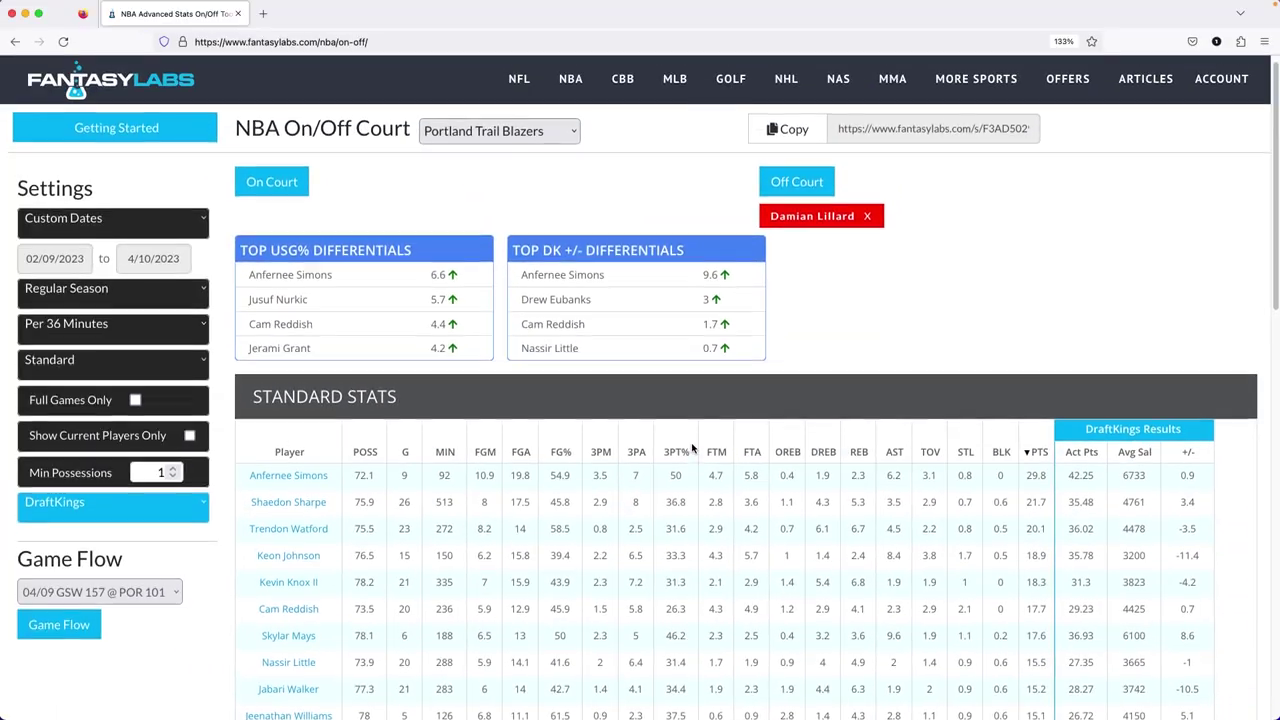
scroll(692, 449, "up", 1)
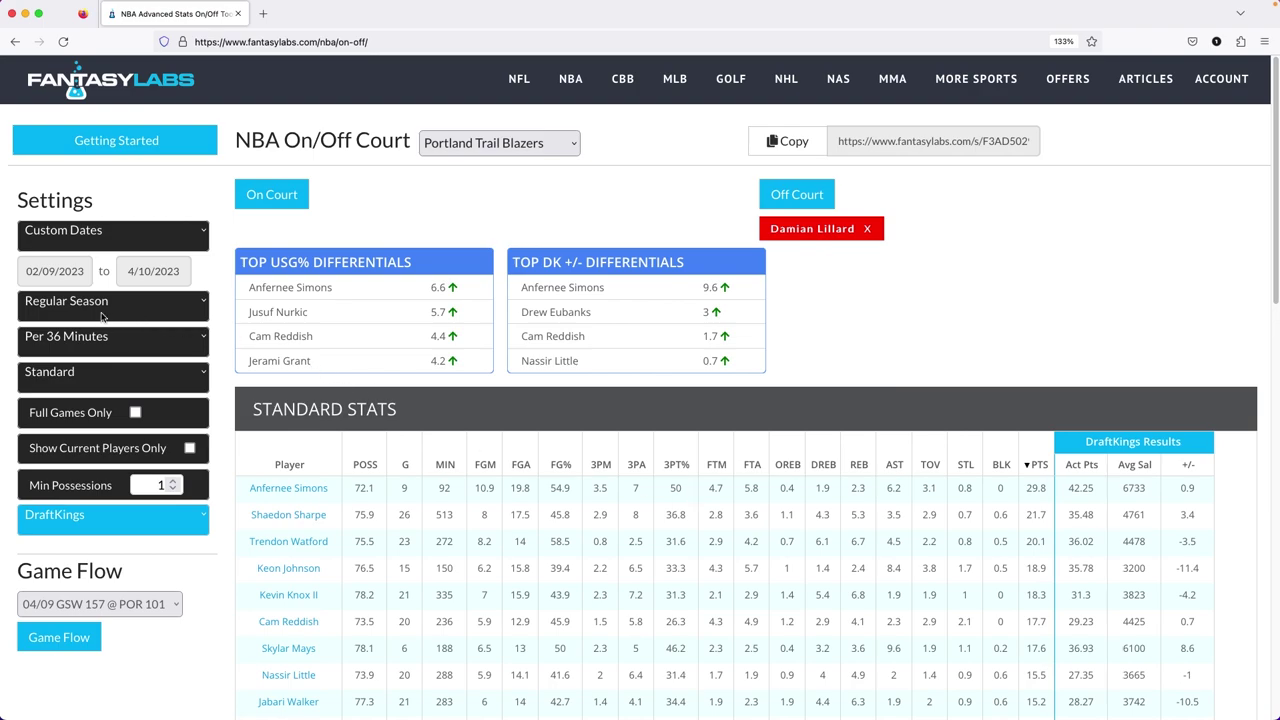
scroll(551, 486, "down", 3)
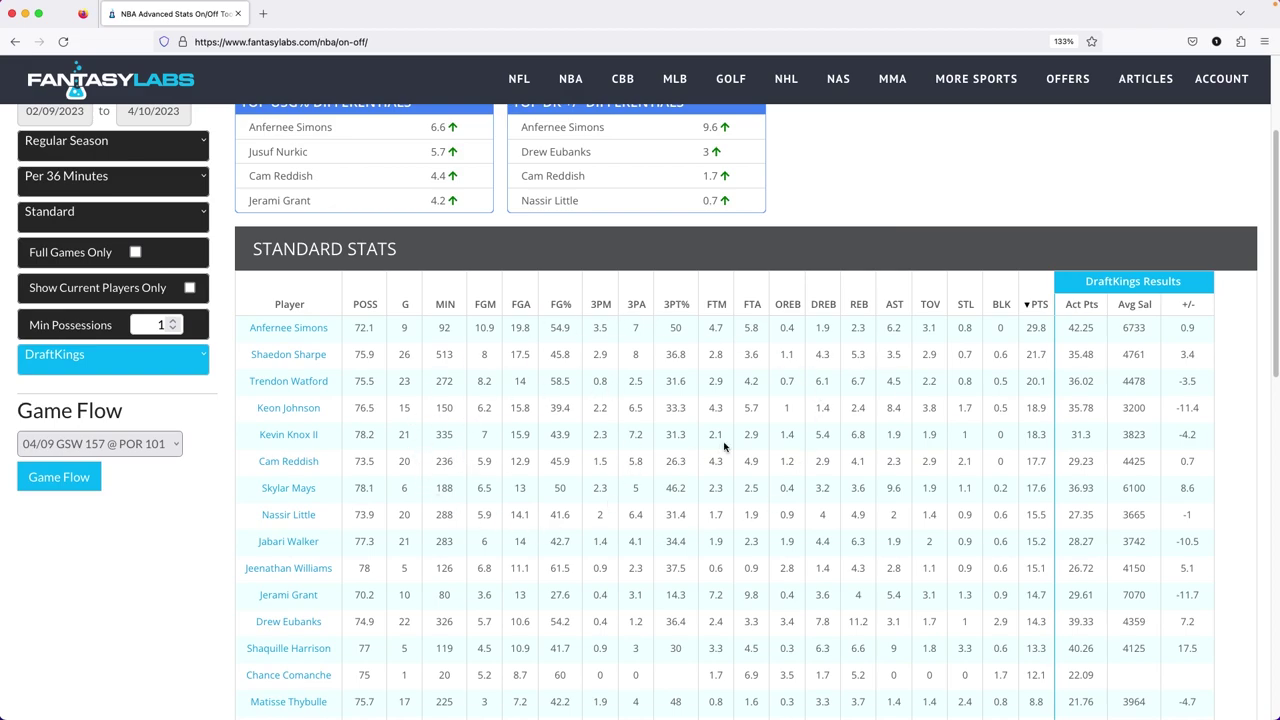
scroll(724, 447, "down", 10)
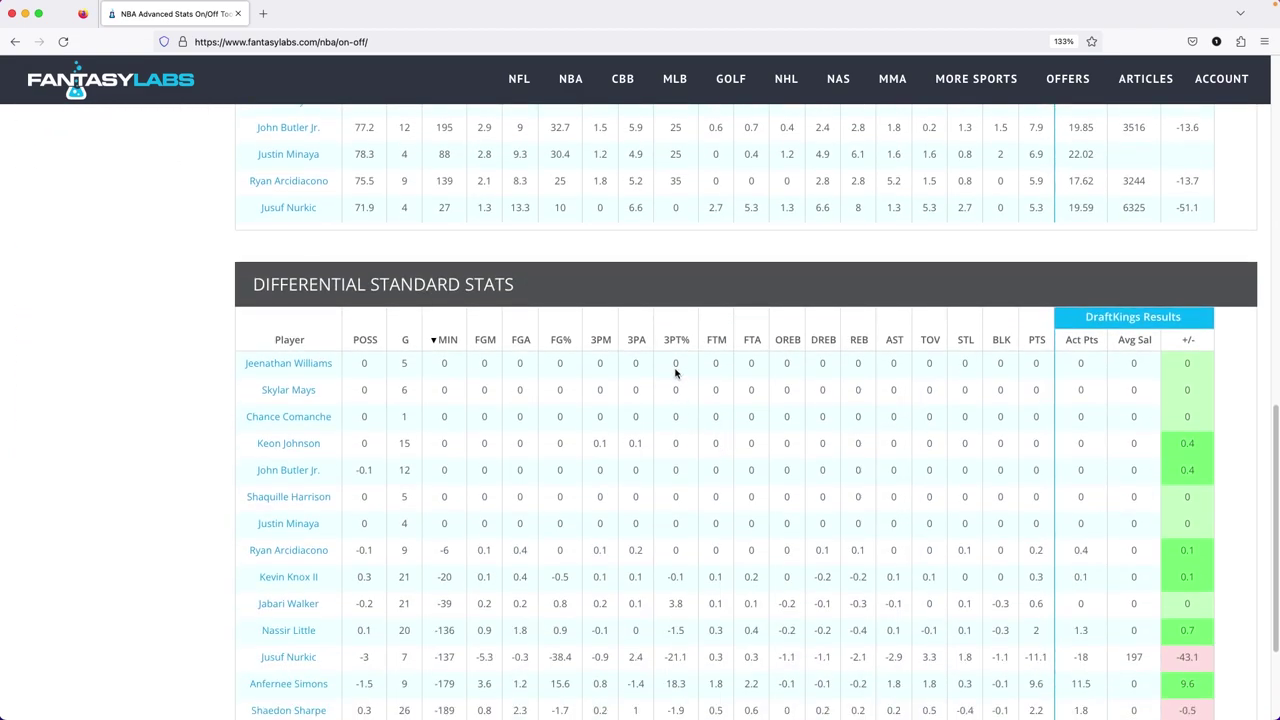
scroll(588, 409, "up", 8)
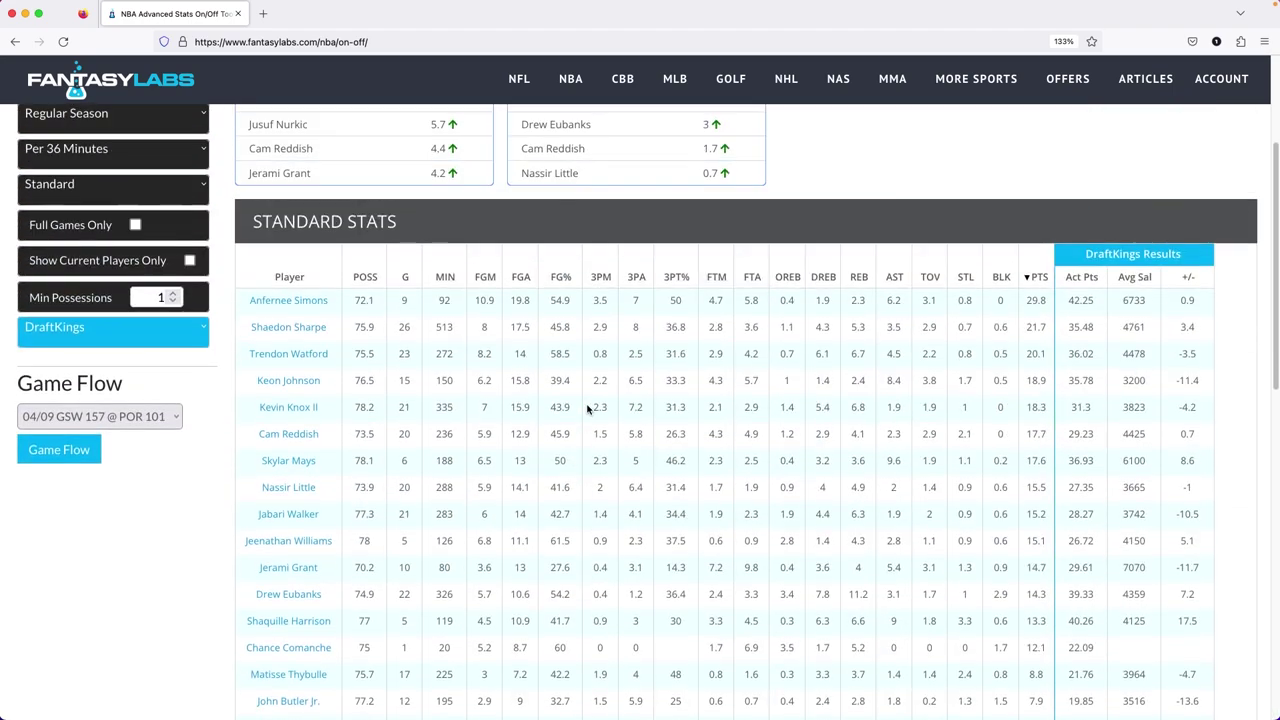
scroll(576, 345, "down", 8)
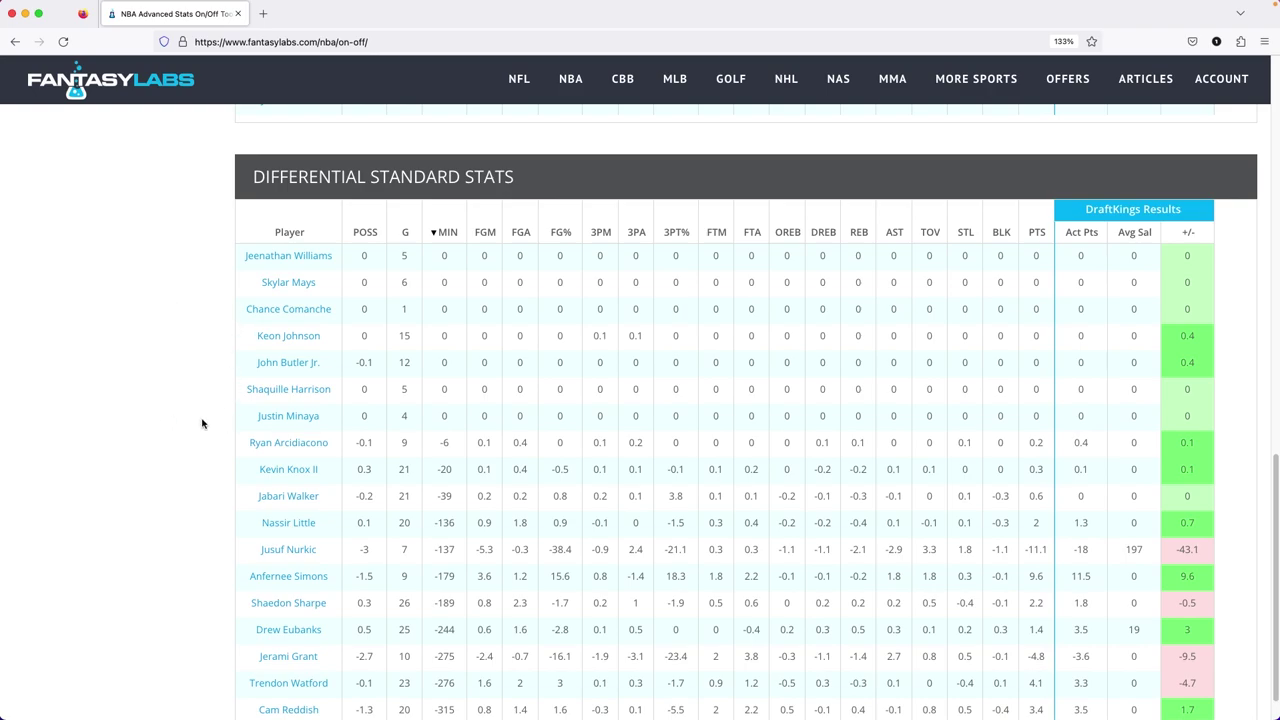
scroll(642, 434, "up", 10)
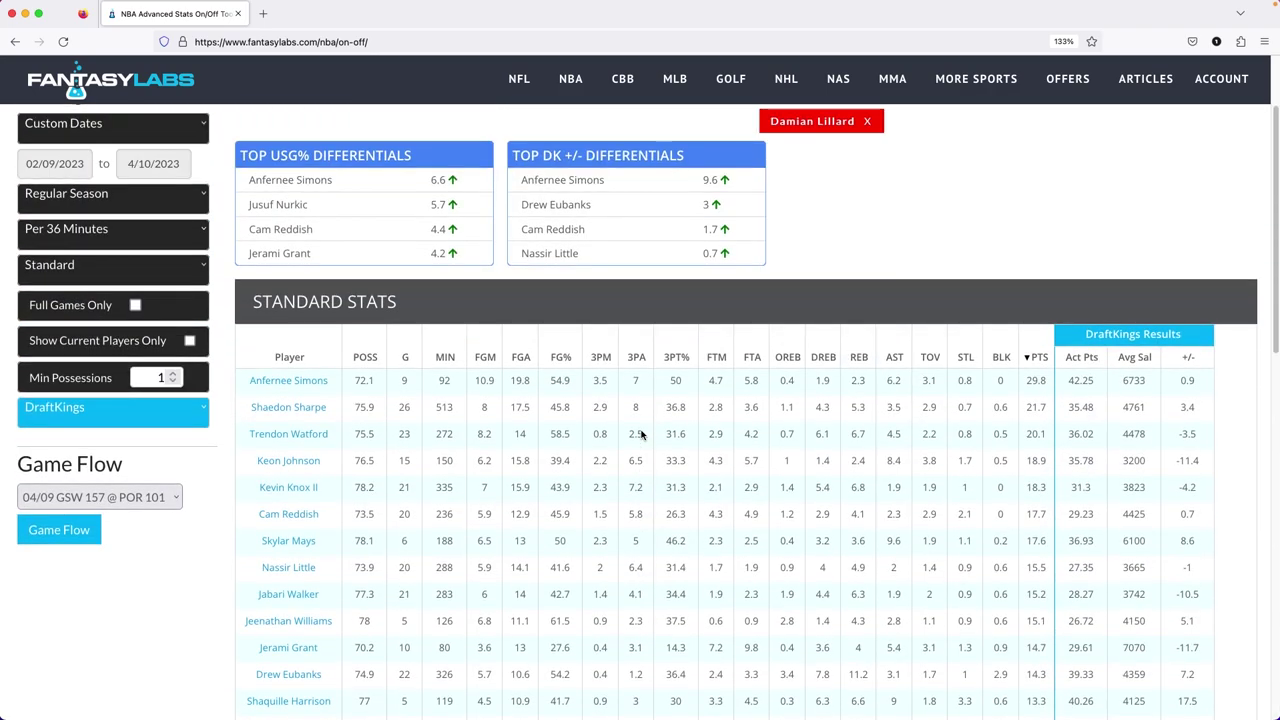
scroll(642, 434, "up", 2)
Remove the Damian Lillard filter and show Game Flow for 03/08 POR 93 @ BOS 115.
left_click(868, 228)
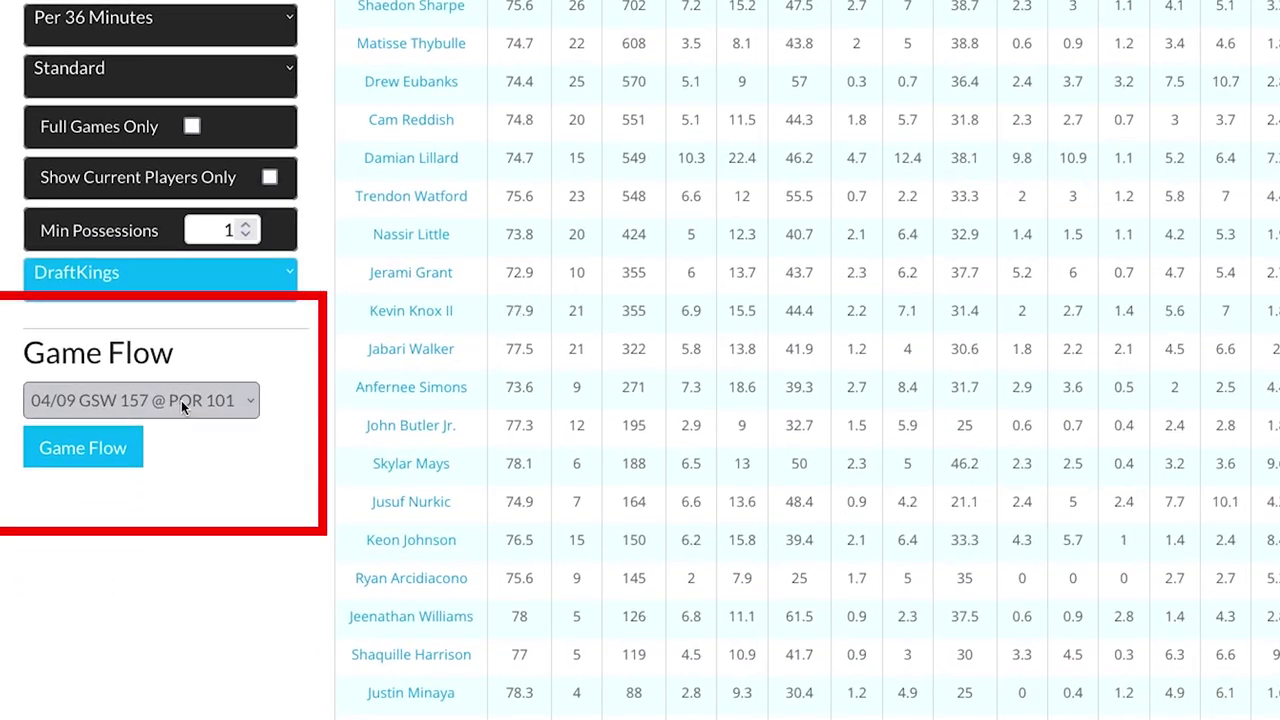
left_click(119, 399)
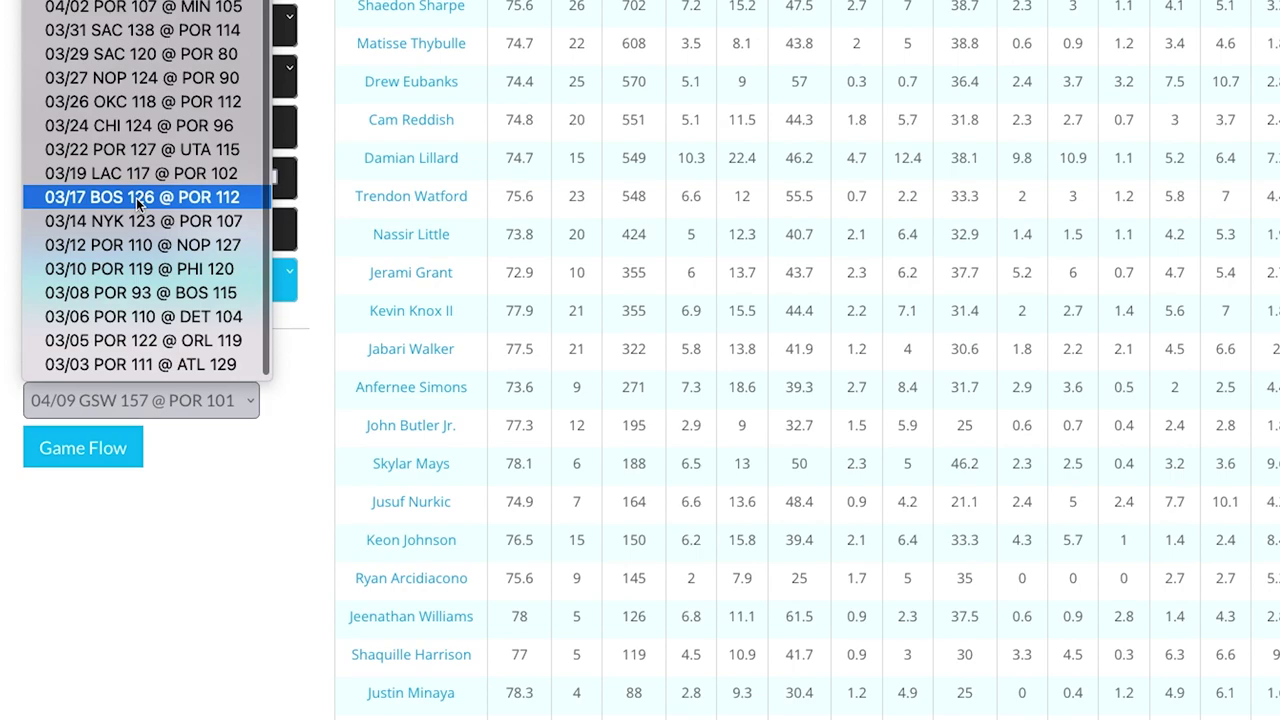
left_click(138, 288)
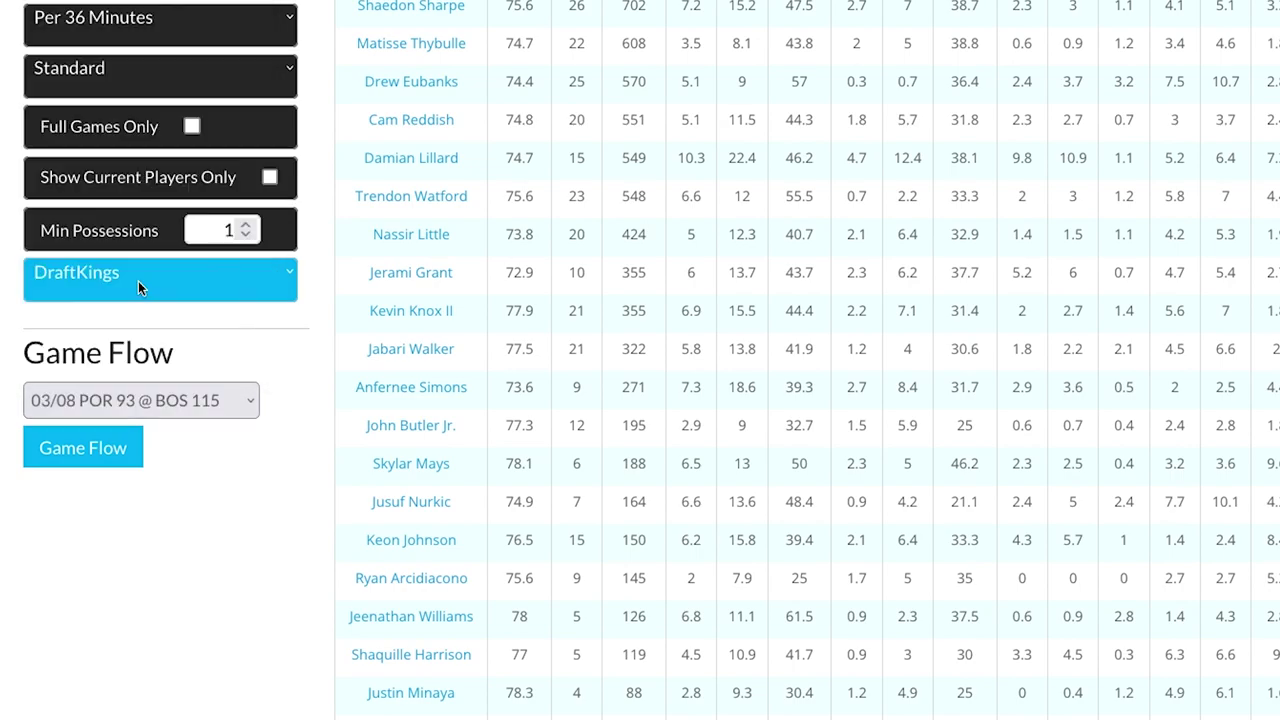
left_click(92, 452)
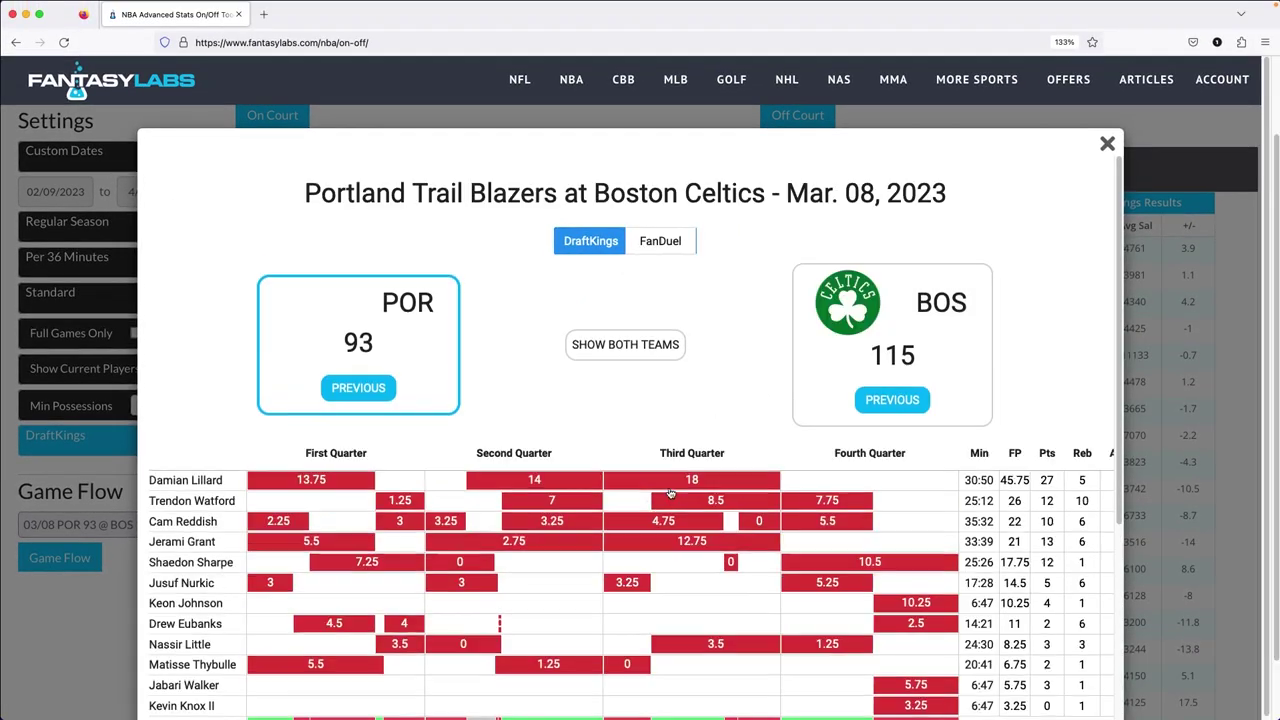
scroll(757, 443, "down", 3)
scroll(762, 449, "up", 4)
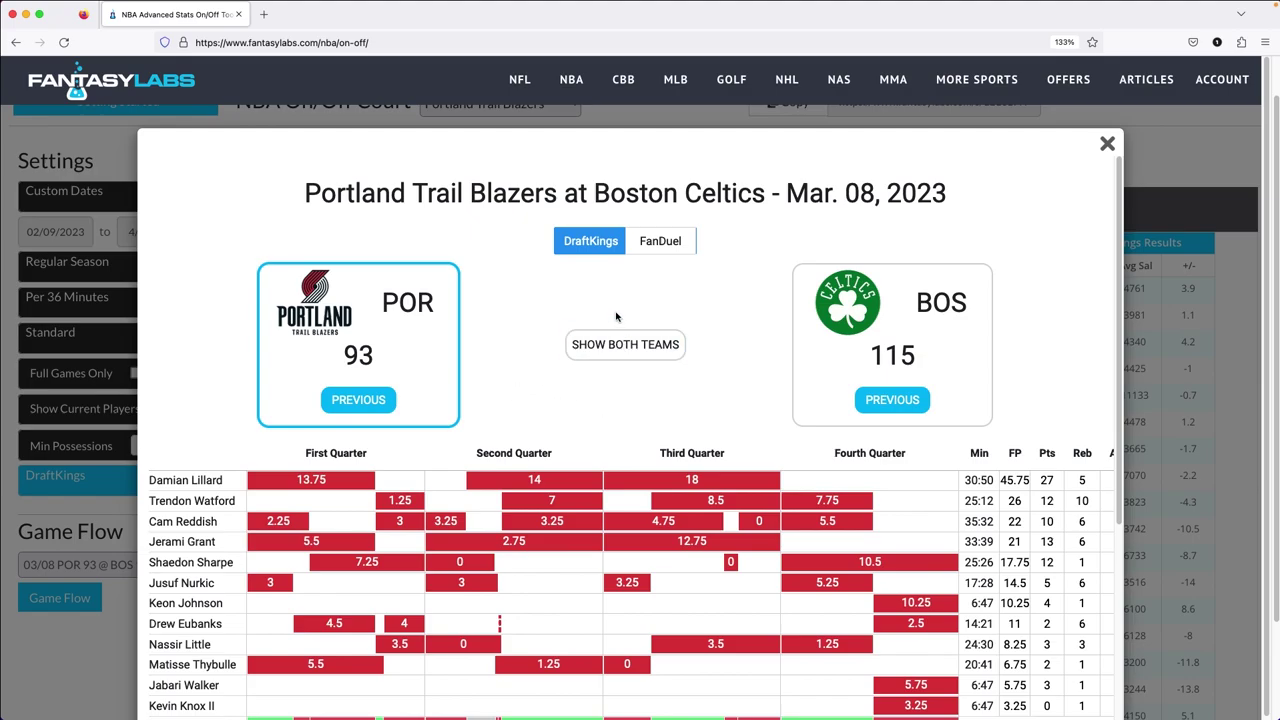
scroll(587, 381, "down", 3)
scroll(587, 381, "up", 1)
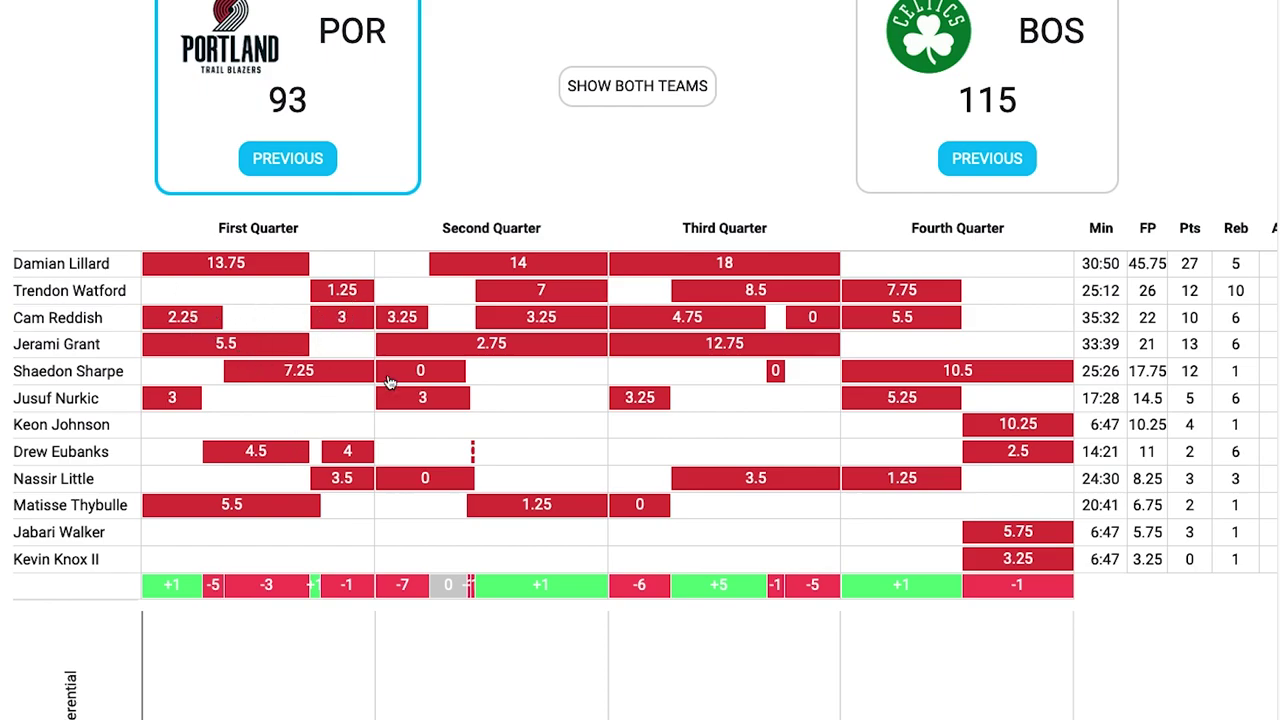
scroll(1062, 375, "right", 2)
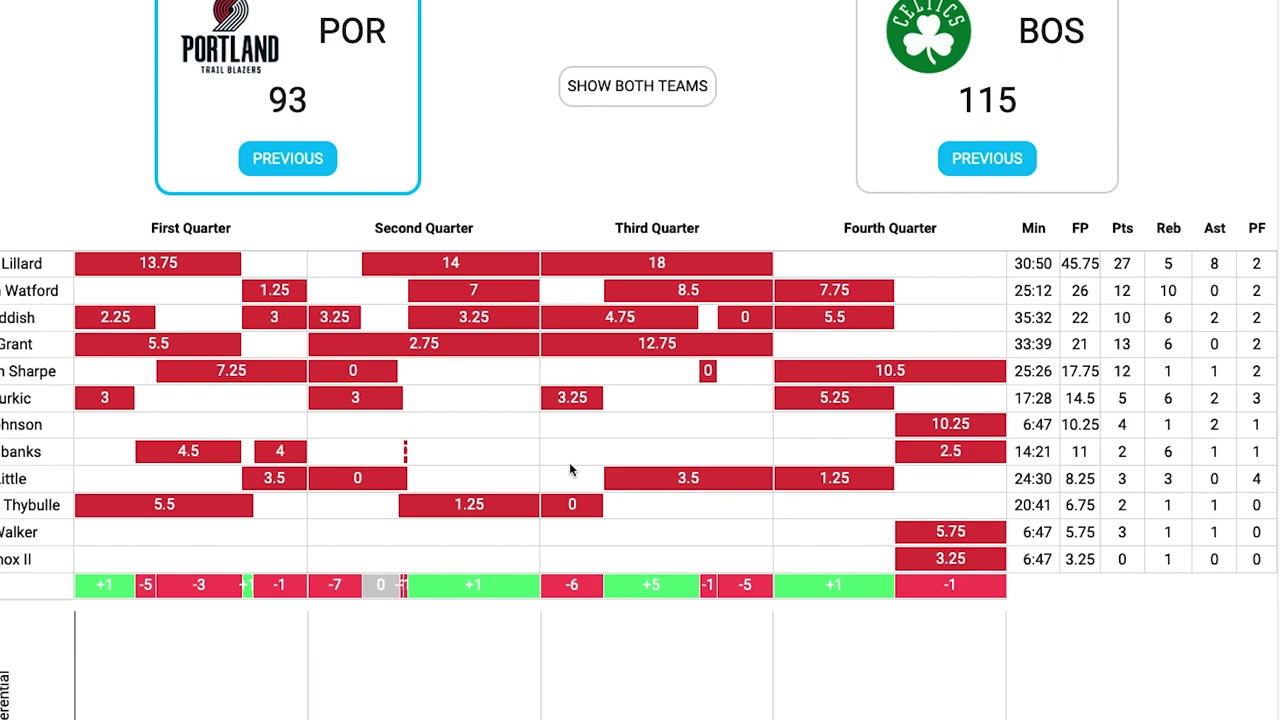
scroll(455, 450, "left", 3)
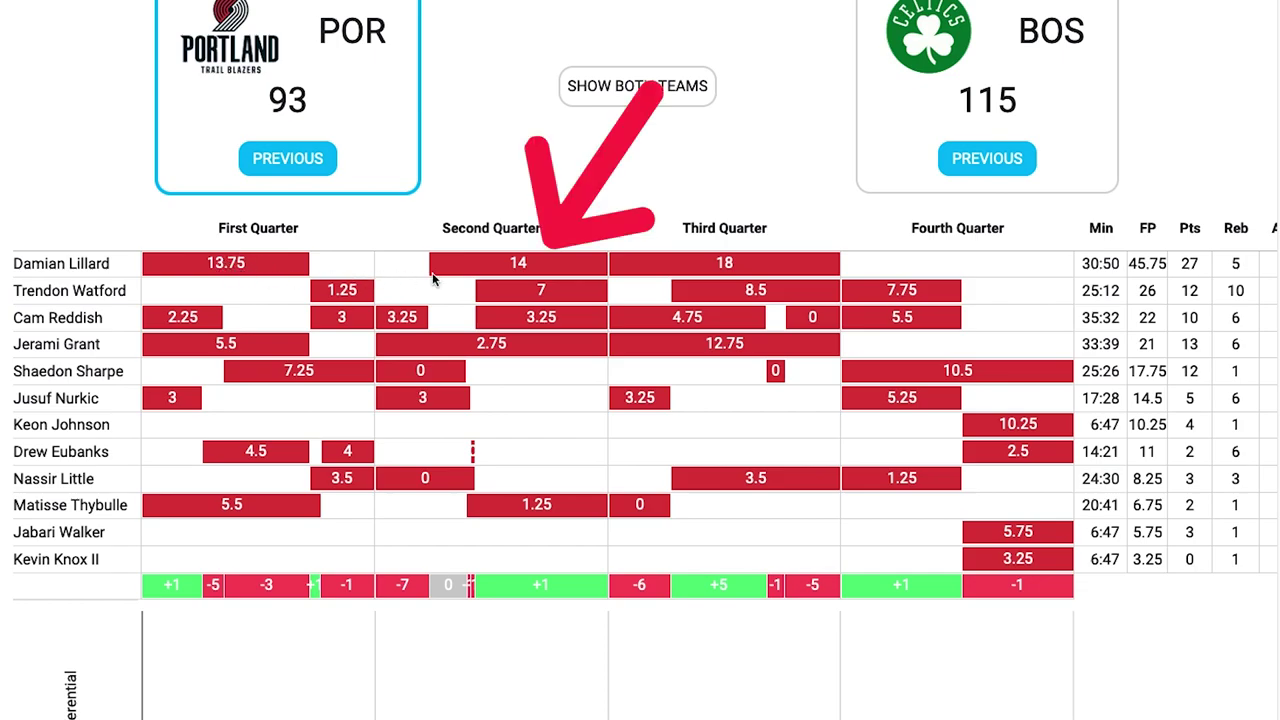
left_click(462, 268)
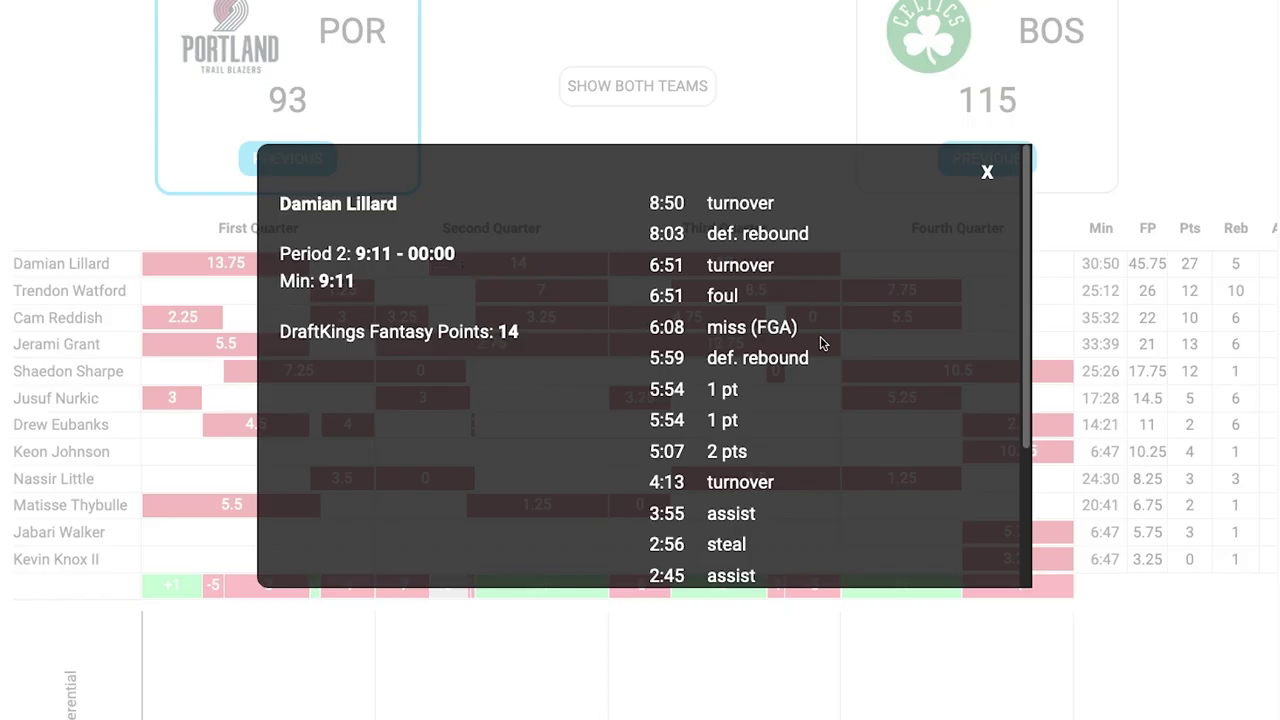
scroll(820, 343, "down", 1)
scroll(820, 343, "up", 1)
scroll(820, 343, "down", 3)
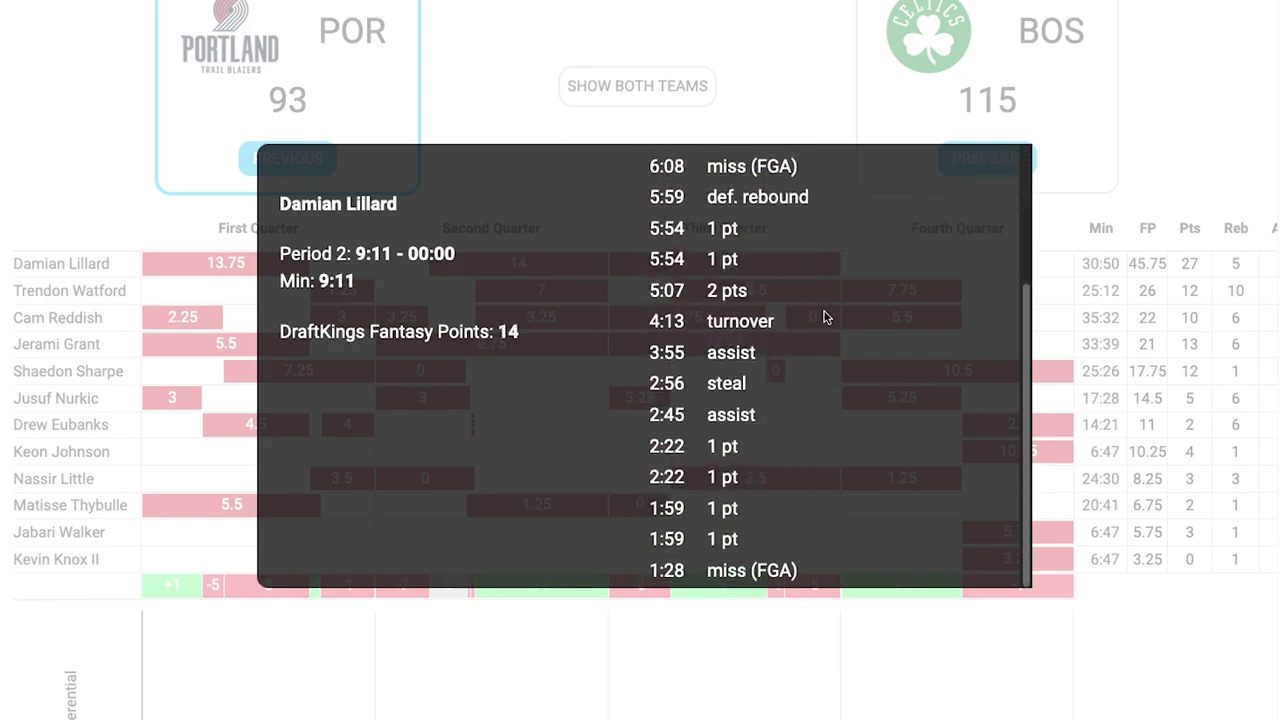
scroll(826, 317, "up", 2)
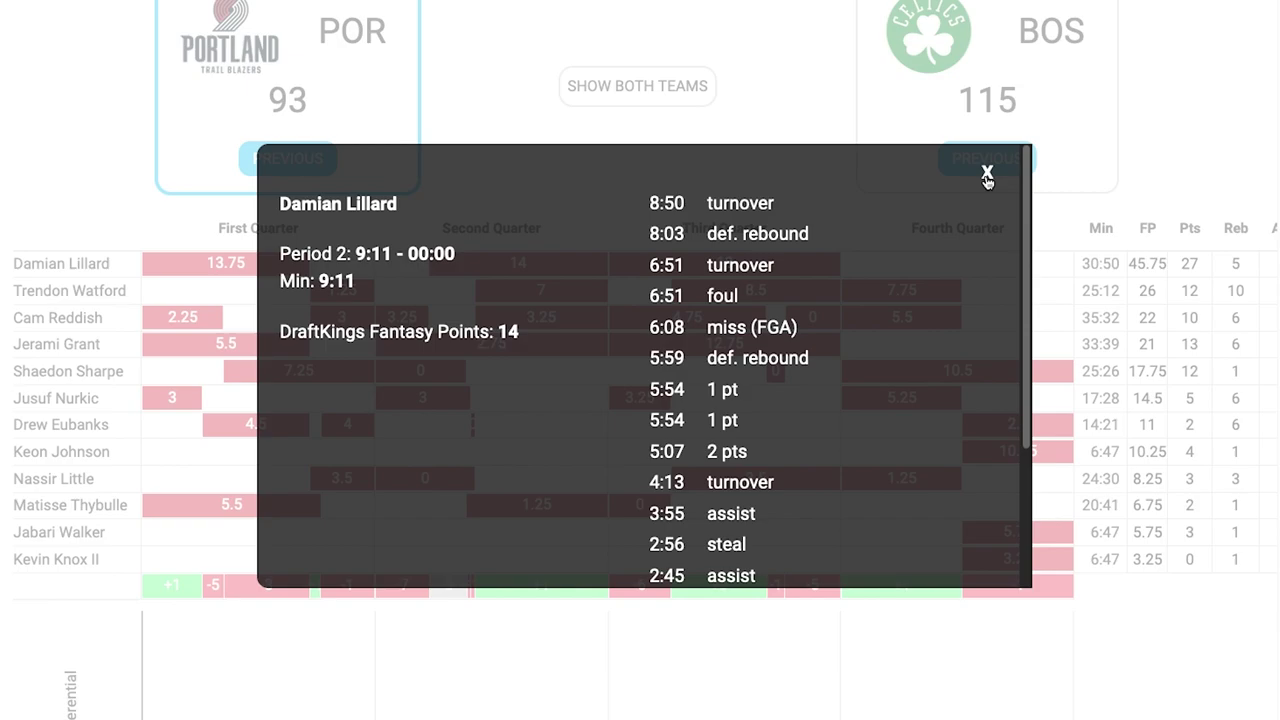
left_click(987, 174)
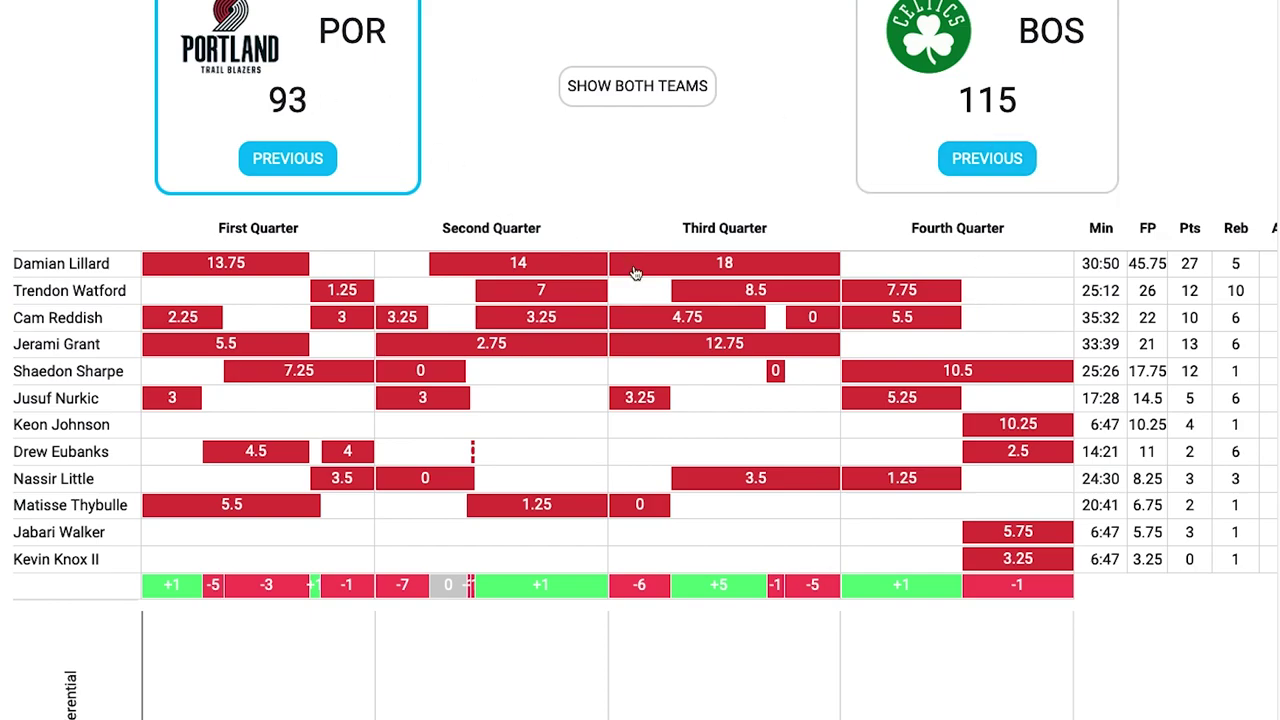
scroll(629, 314, "down", 1)
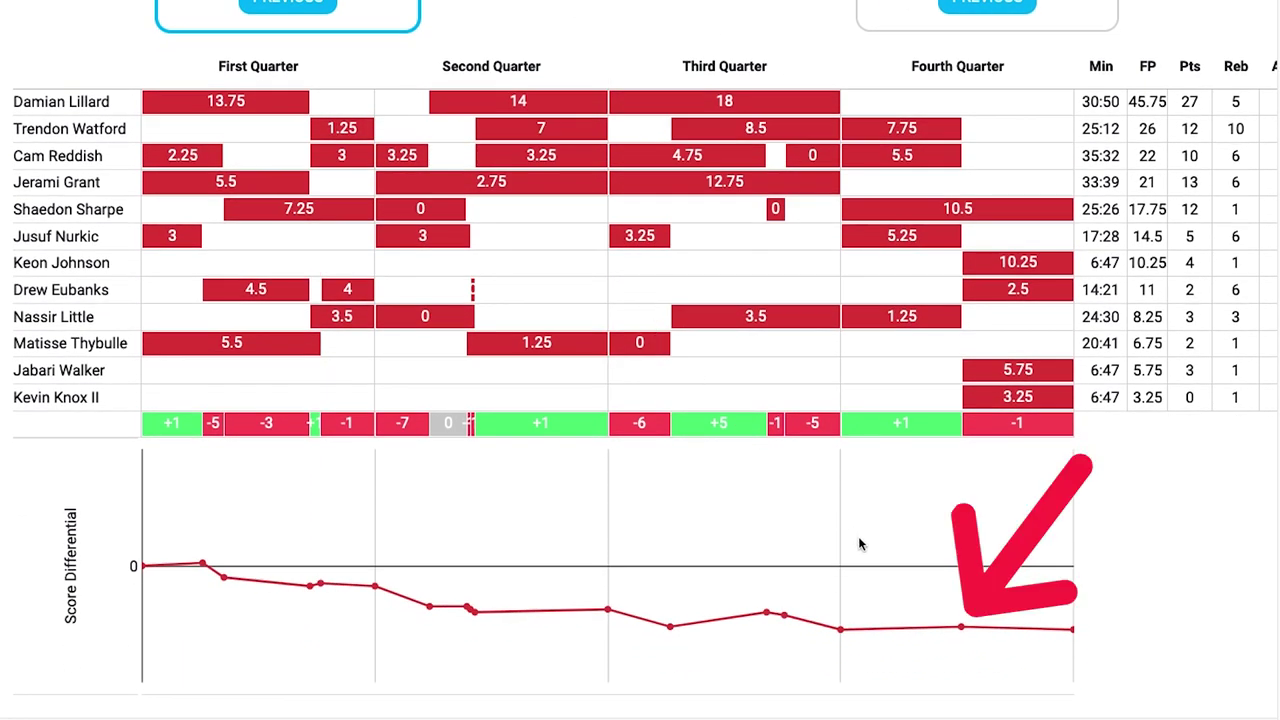
mouse_move(961, 632)
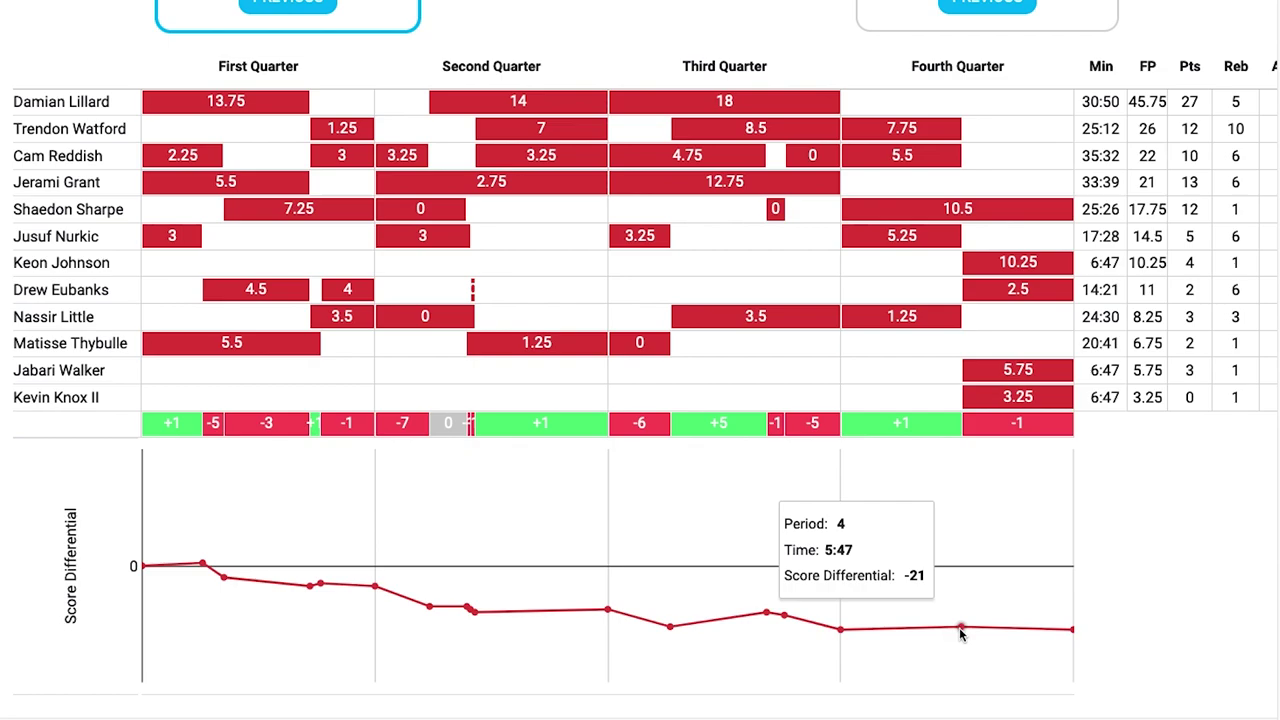
scroll(938, 440, "up", 3)
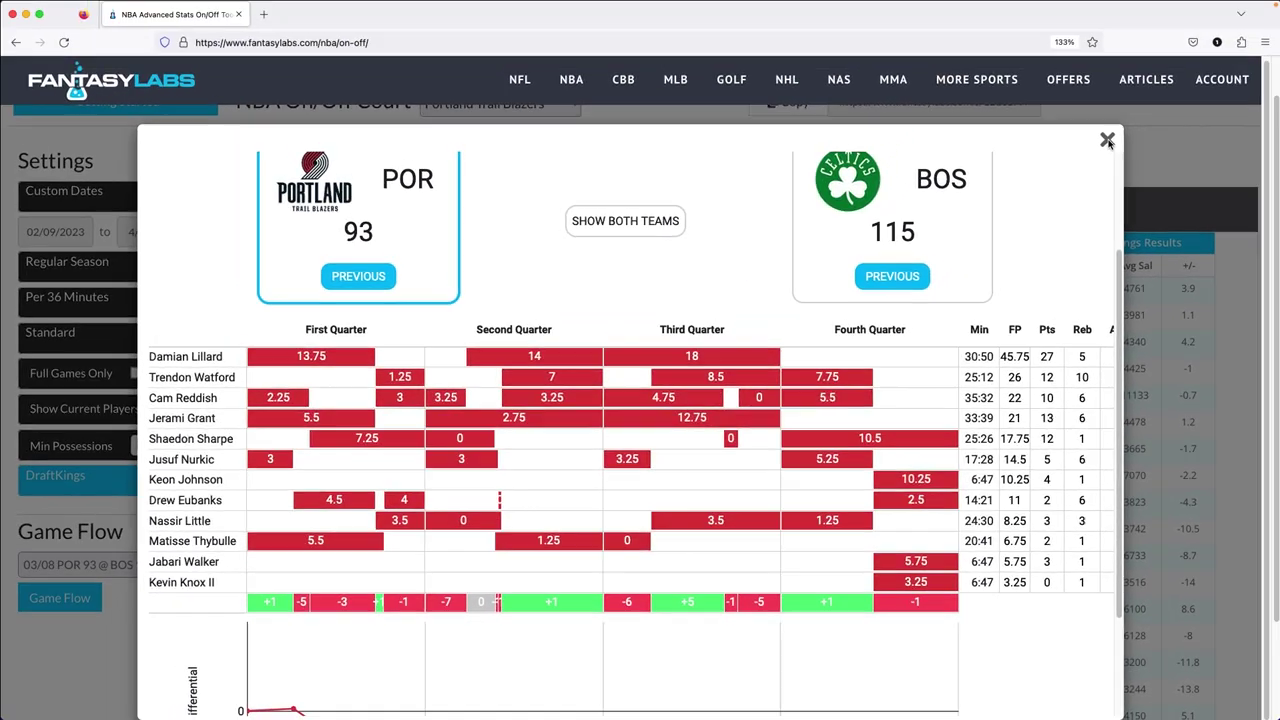
Close the Portland at Boston Game Flow chart and return to the Standard Stats table.
left_click(193, 550)
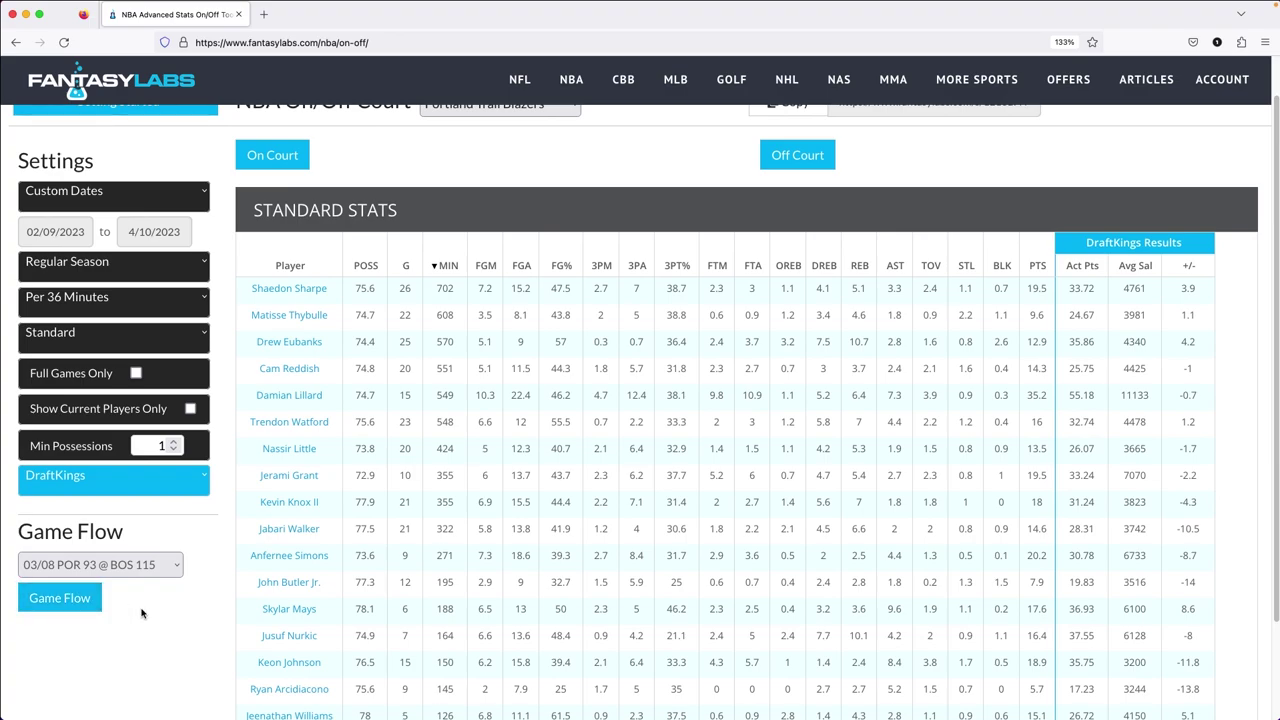
scroll(532, 487, "down", 2)
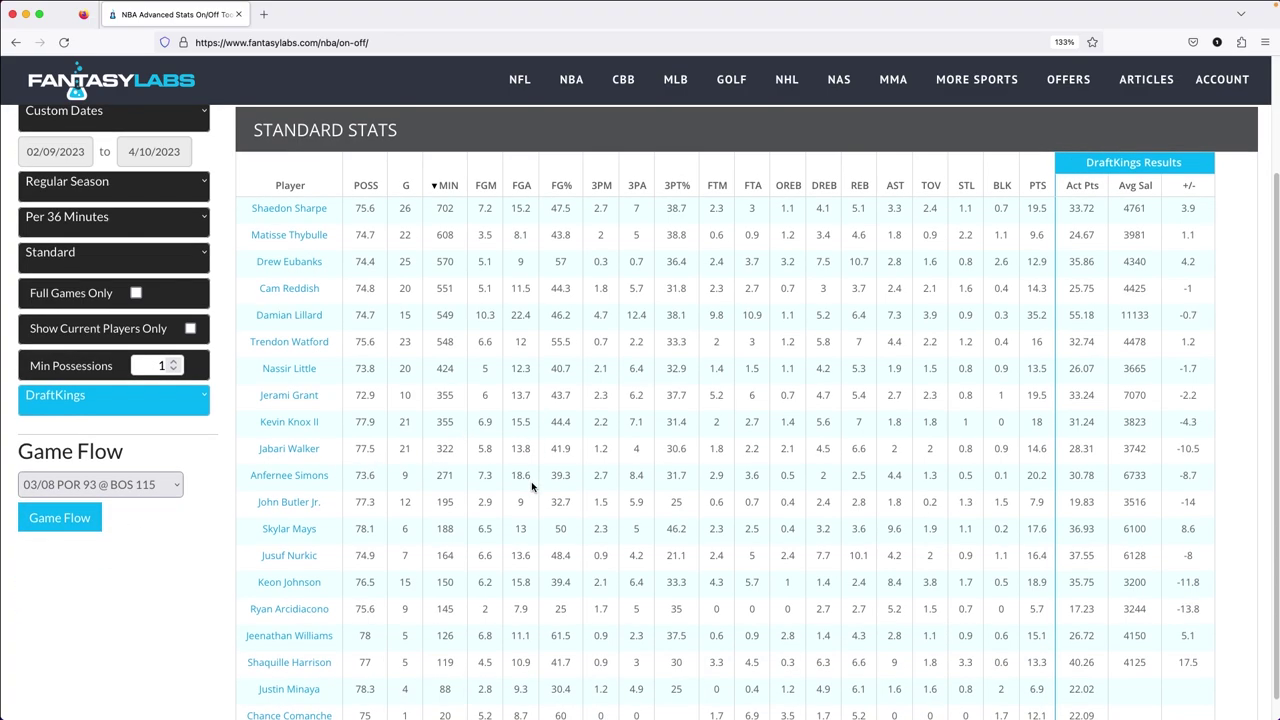
scroll(532, 487, "up", 3)
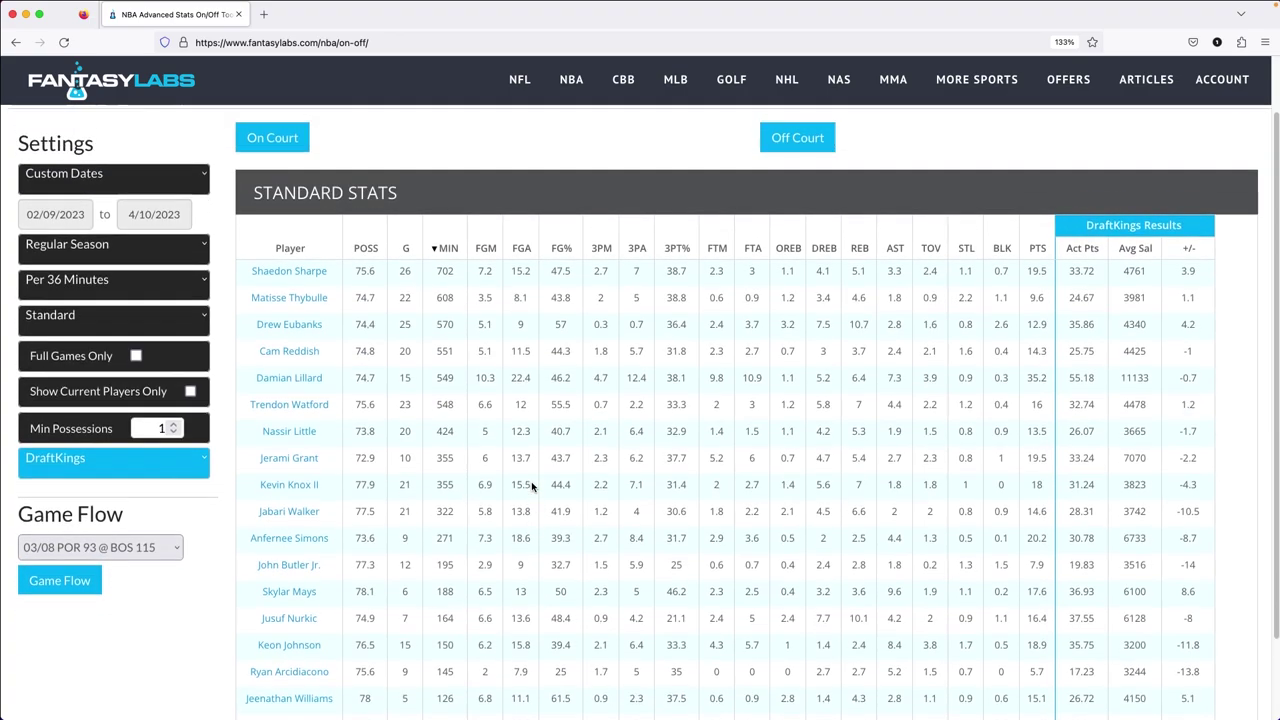
scroll(396, 201, "up", 1)
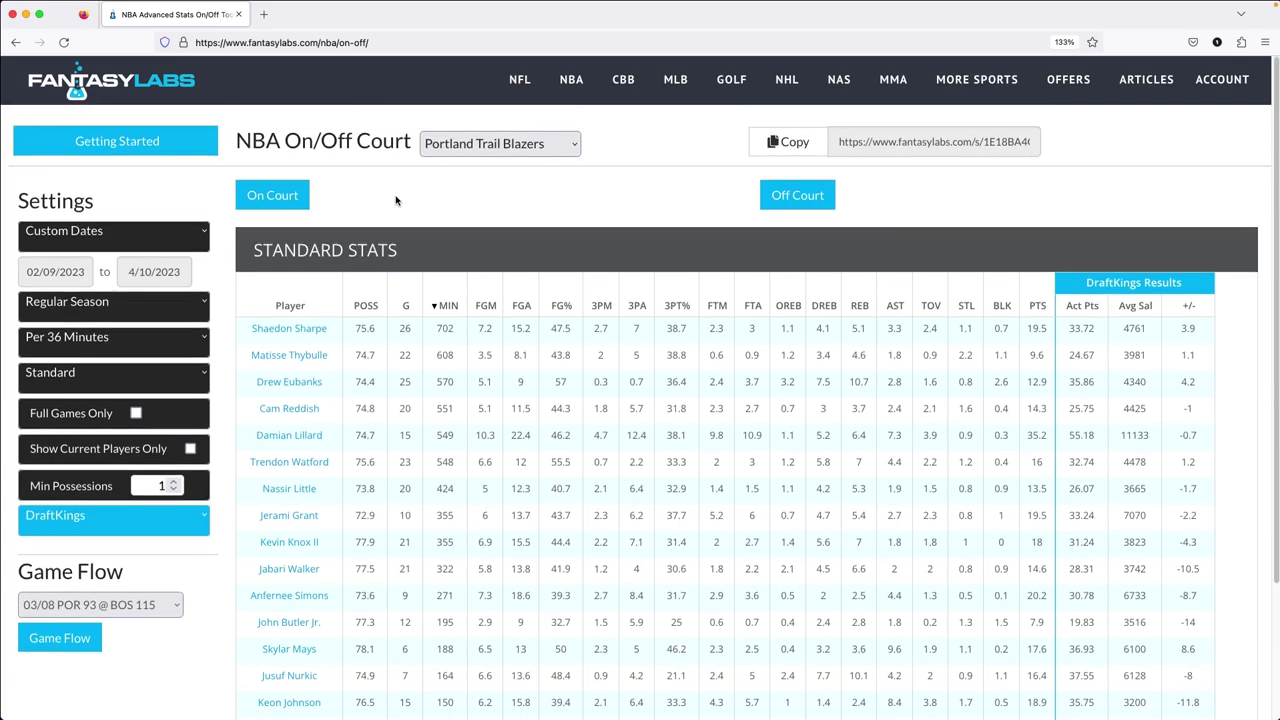